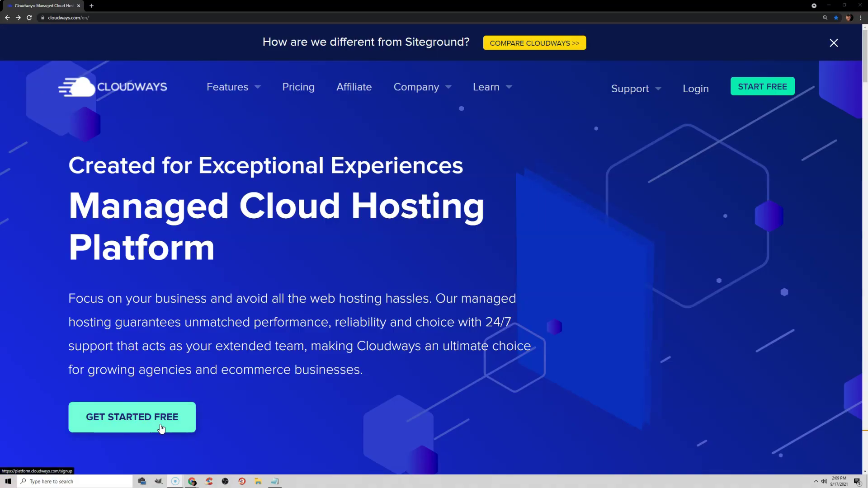
# Step: Open the free Cloudways signup form and describe the account as Blogger with monthly hosting spending of $0 - $50
pyautogui.click(161, 429)
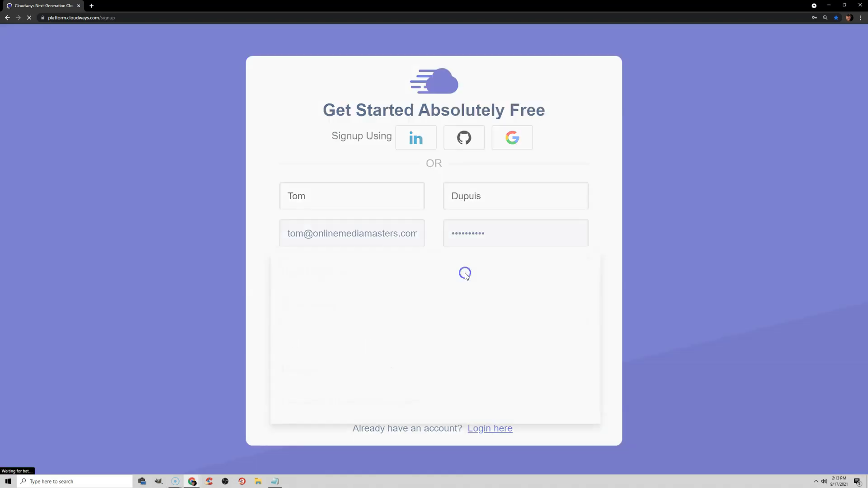
pyautogui.click(426, 374)
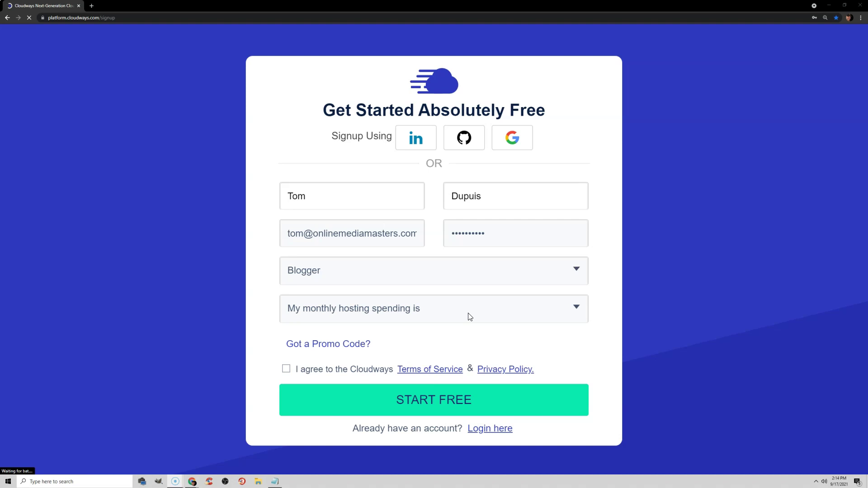
pyautogui.click(468, 313)
pyautogui.click(469, 316)
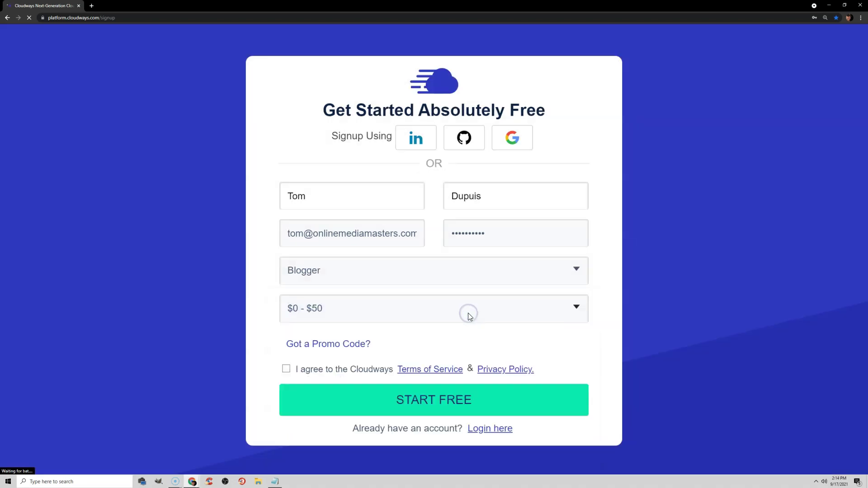
# Step: Apply the promo code OMM25 to the signup and agree to the Terms of Service and Privacy Policy
pyautogui.click(361, 344)
pyautogui.click(409, 345)
pyautogui.write('OMM')
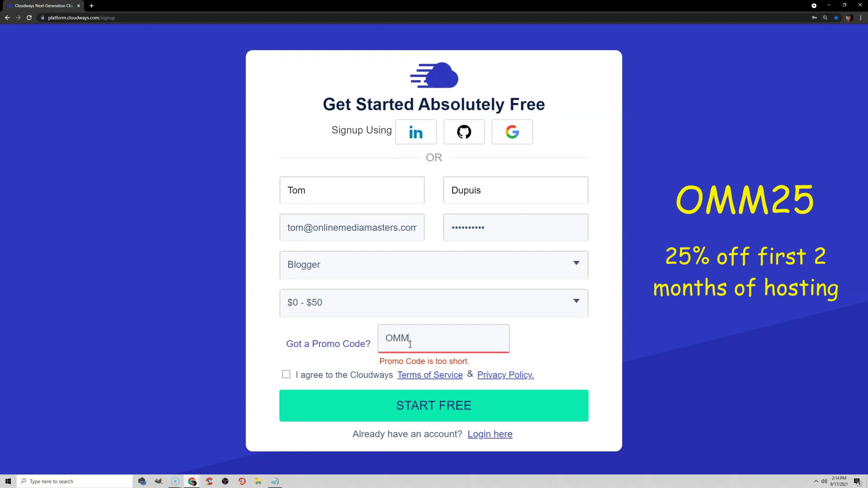
pyautogui.write('25')
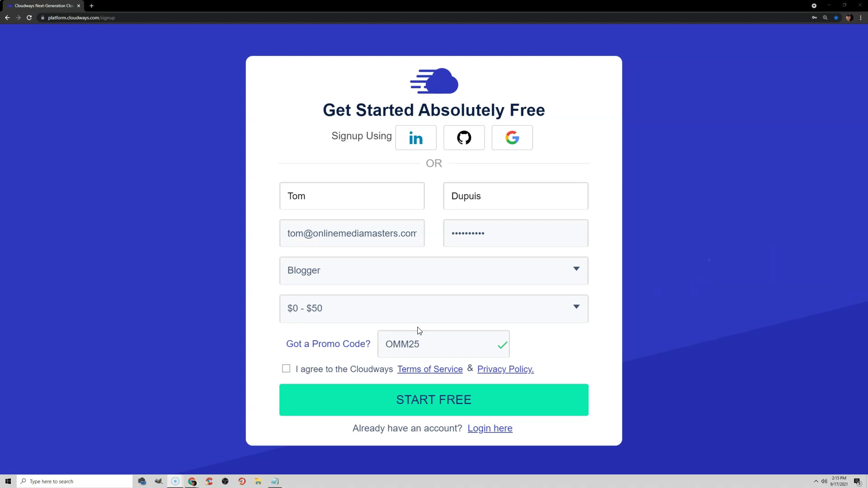
pyautogui.click(286, 370)
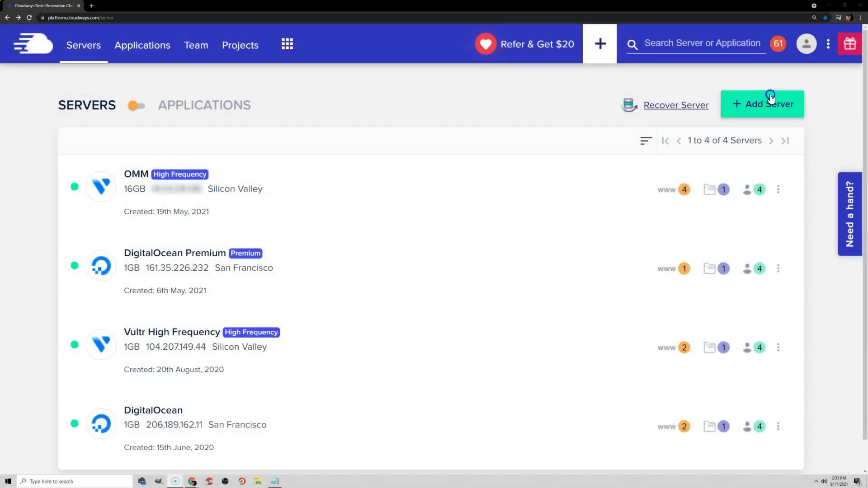
# Step: Start adding a new server with WordPress Version 5.8 as its application
pyautogui.click(771, 97)
pyautogui.click(210, 208)
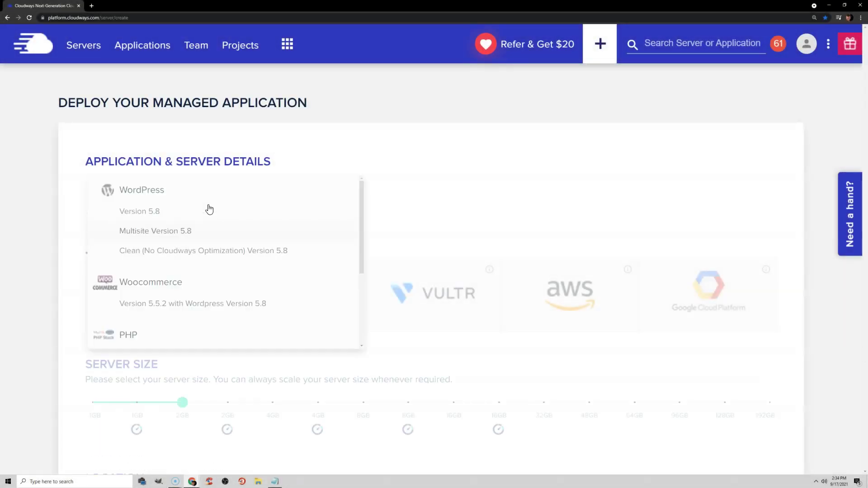
pyautogui.click(208, 209)
# Step: Name both the managed app and the managed server Online Media Masters
pyautogui.click(321, 202)
pyautogui.write('Online Media Masters')
pyautogui.click(475, 198)
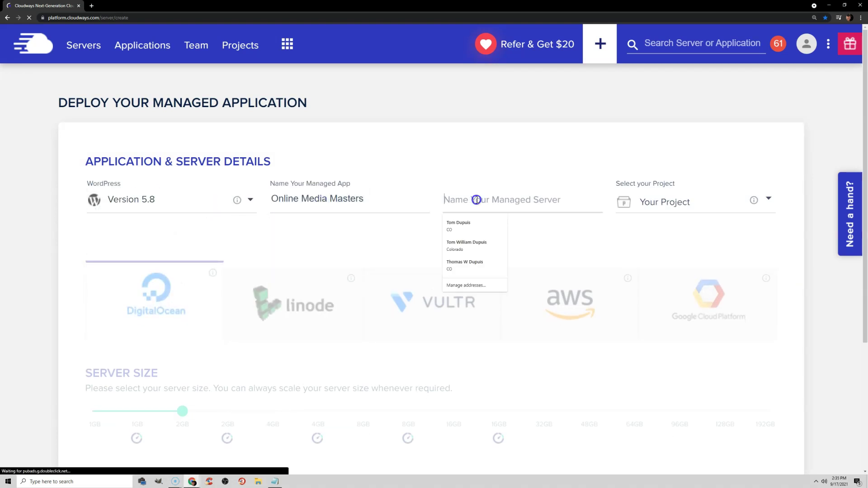
pyautogui.press('Down')
pyautogui.press('Return')
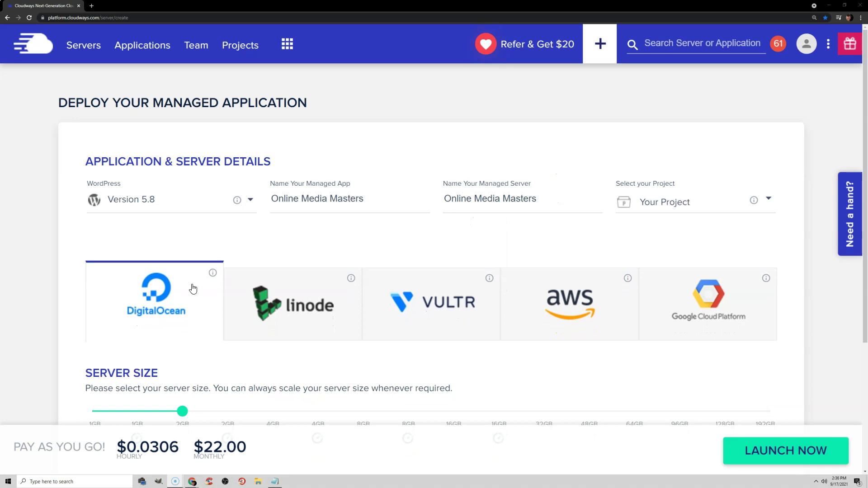
# Step: Compare the Linode, Vultr, AWS and Google Cloud Platform provider options for the new server
pyautogui.click(281, 288)
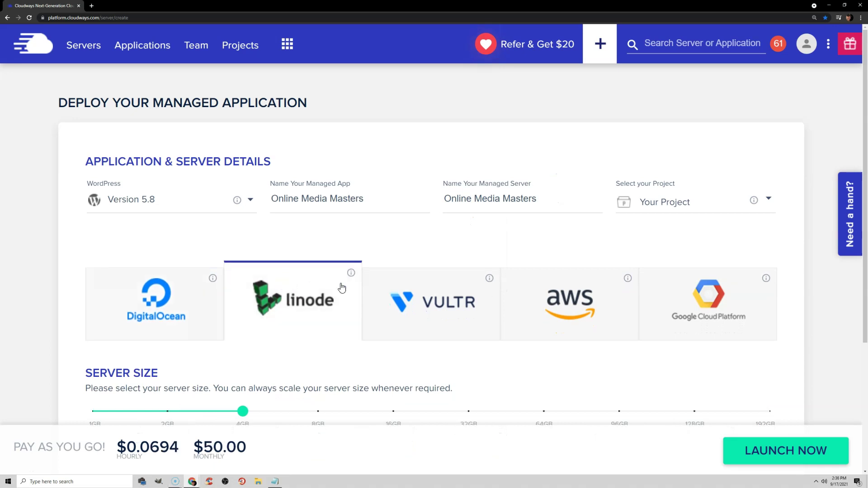
pyautogui.click(425, 288)
pyautogui.click(569, 299)
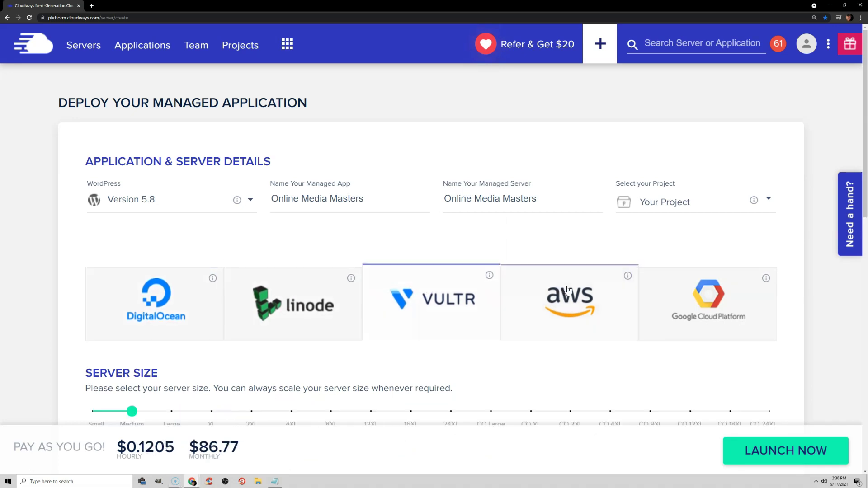
pyautogui.click(733, 304)
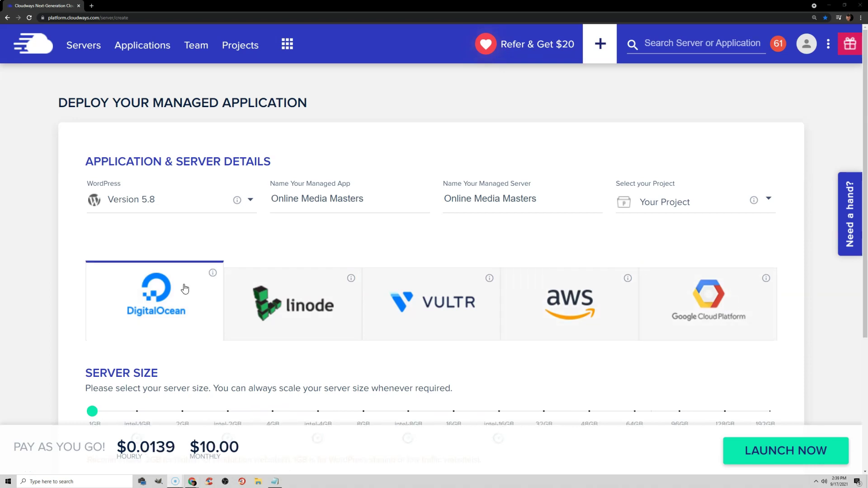
# Step: Set the DigitalOcean server size to the premium intel-1GB option
pyautogui.scroll(-2, 185, 289)
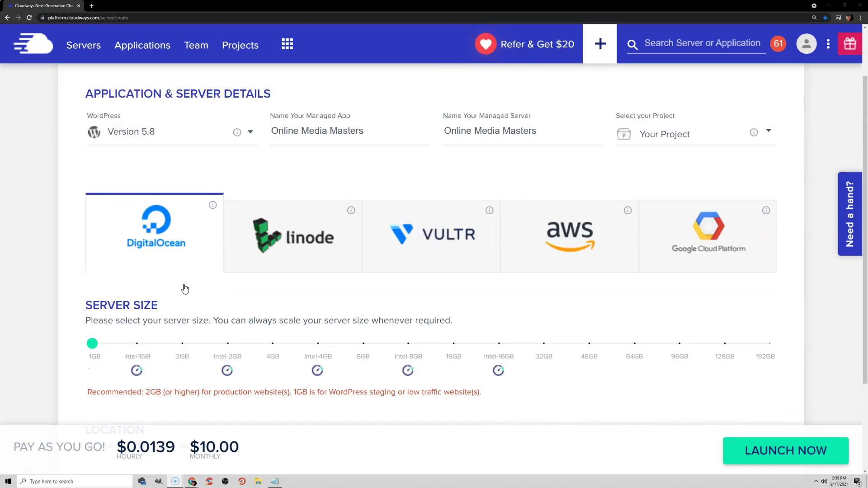
pyautogui.moveTo(92, 348)
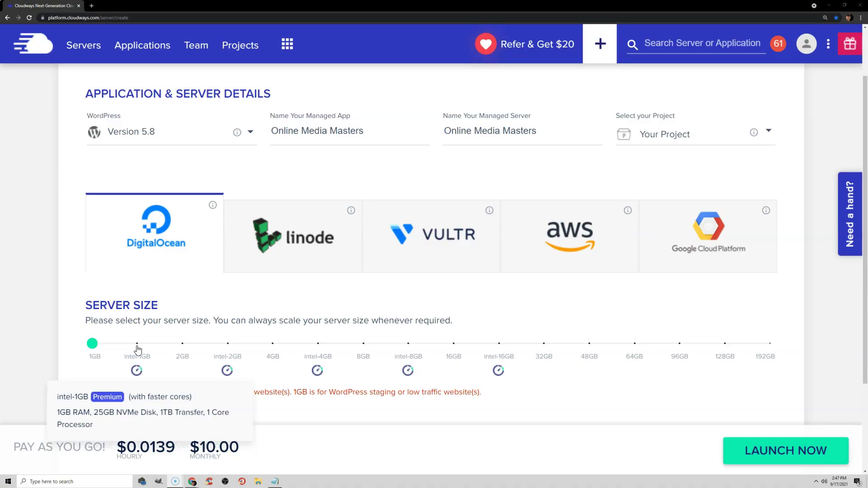
pyautogui.click(137, 346)
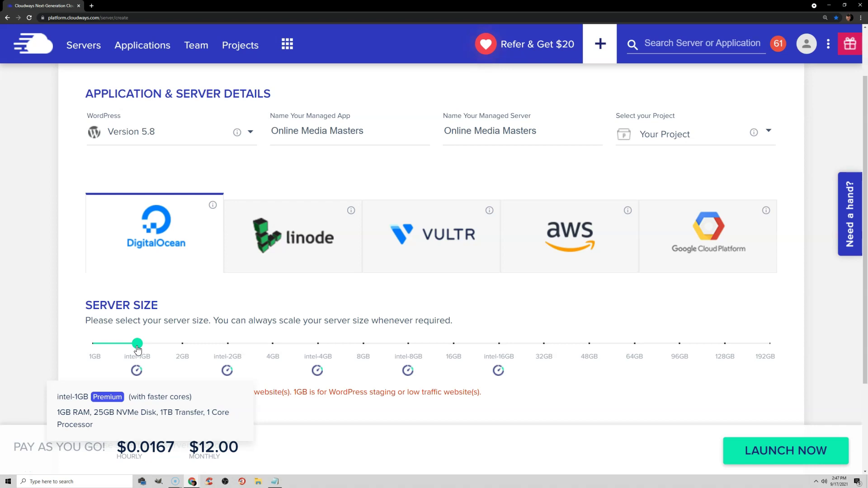
# Step: Switch the cloud provider to Vultr and choose the High Frequency server type
pyautogui.click(408, 258)
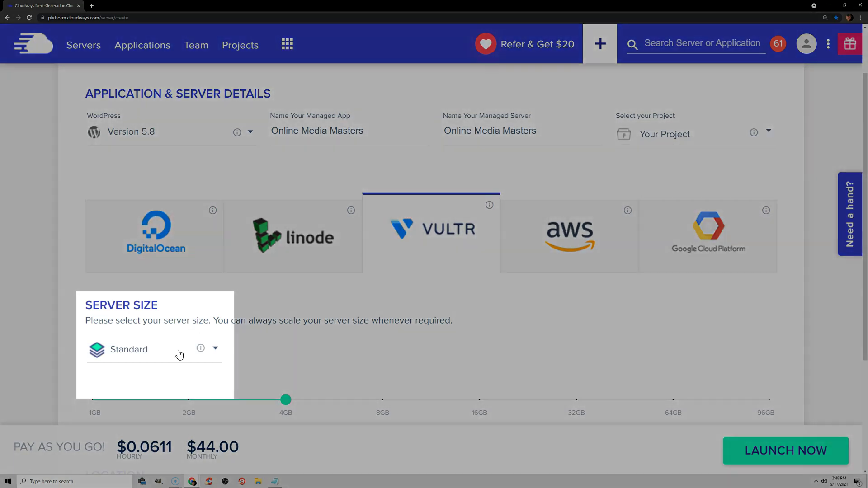
pyautogui.click(176, 352)
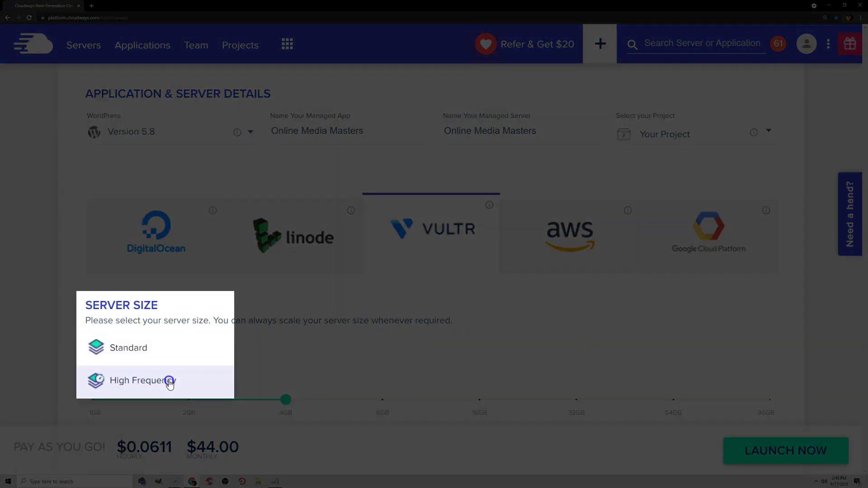
pyautogui.click(169, 383)
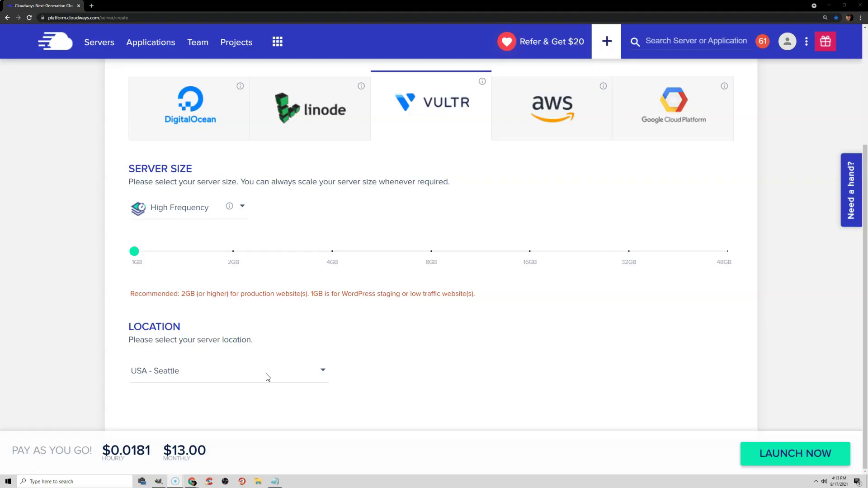
# Step: Review the list of server locations available for Vultr High Frequency
pyautogui.click(268, 377)
pyautogui.moveTo(338, 343); pyautogui.dragTo(335, 453)
pyautogui.click(400, 390)
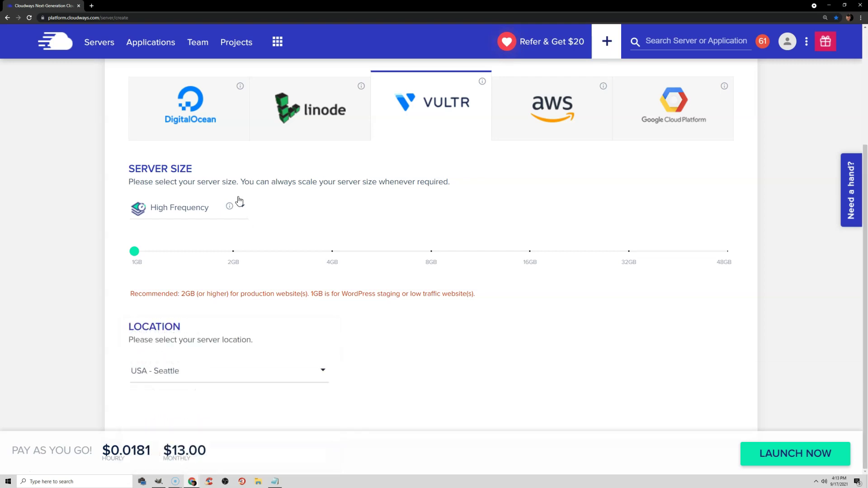
# Step: Switch the cloud provider to DigitalOcean and review its available server locations
pyautogui.click(211, 134)
pyautogui.click(260, 377)
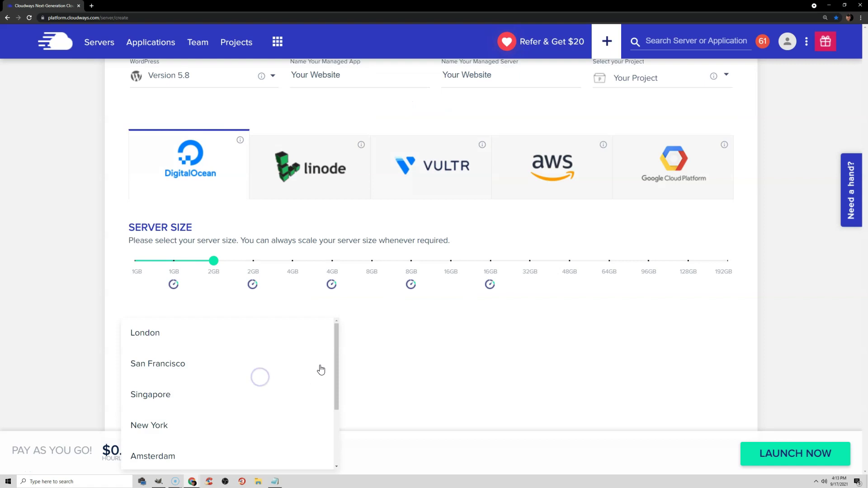
pyautogui.moveTo(336, 360); pyautogui.dragTo(346, 431)
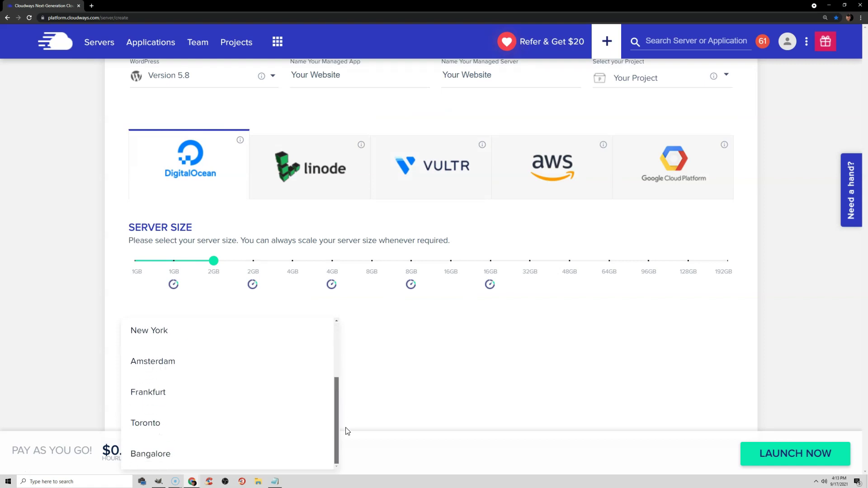
pyautogui.click(388, 389)
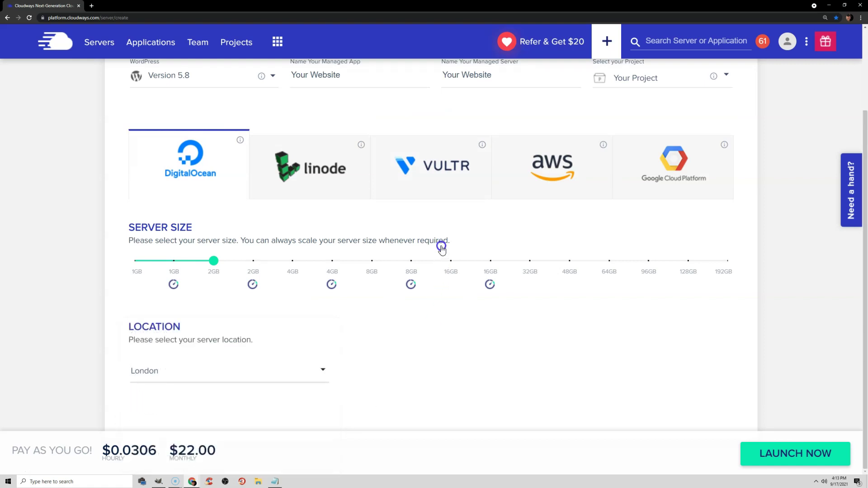
# Step: Reduce the DigitalOcean server size to the 1GB premium option
pyautogui.click(183, 260)
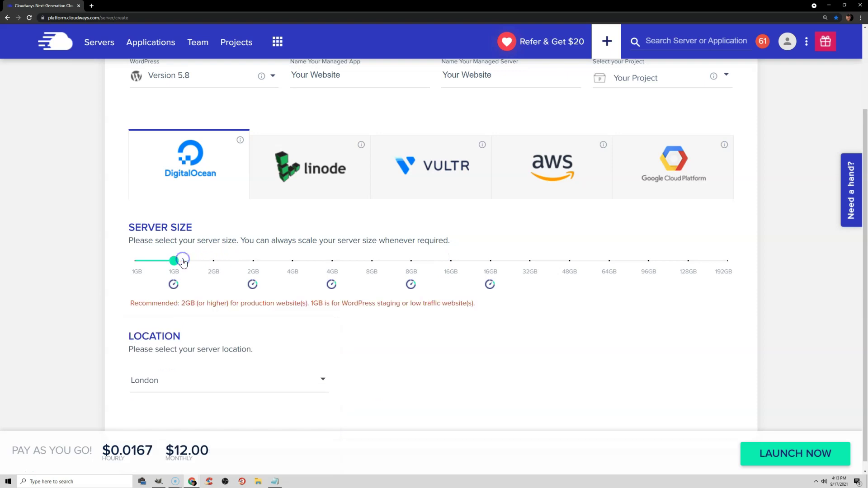
pyautogui.scroll(-1, 273, 303)
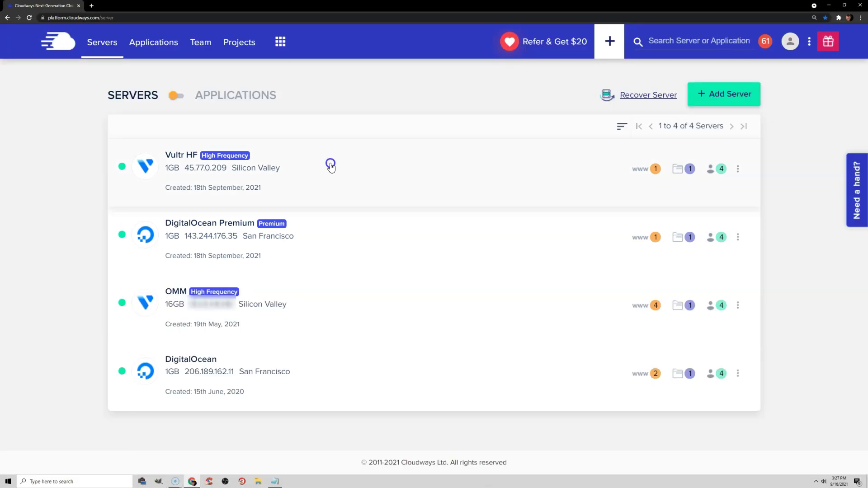
# Step: View the Vultr HF server and open the request form of the Application Migration add-on
pyautogui.click(330, 164)
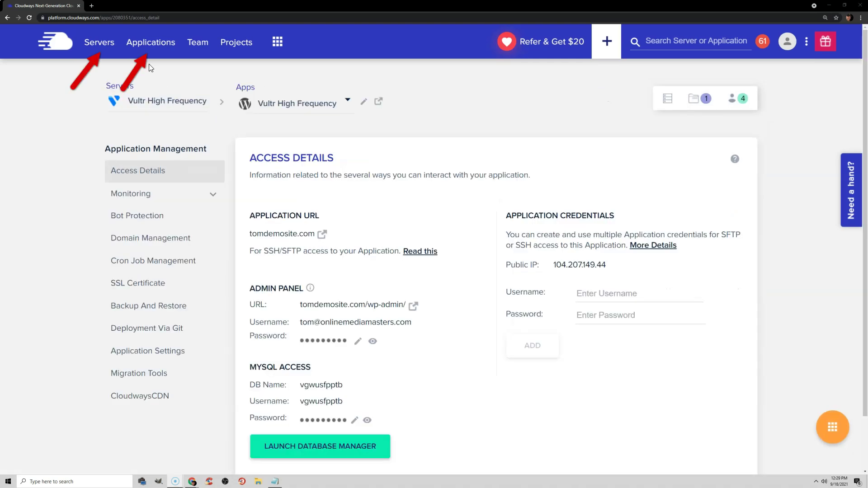
pyautogui.click(277, 42)
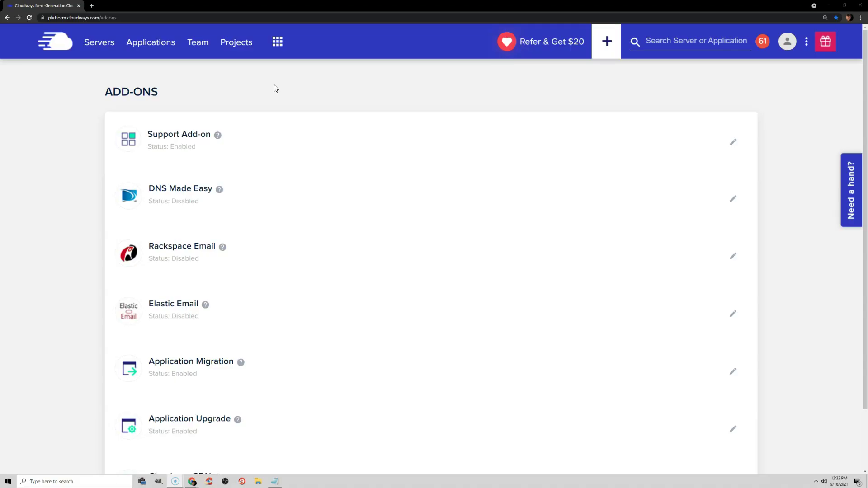
pyautogui.click(732, 372)
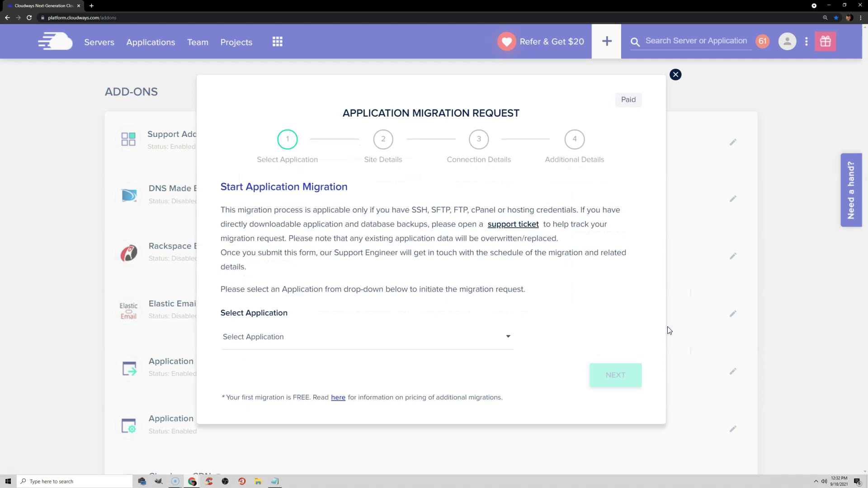
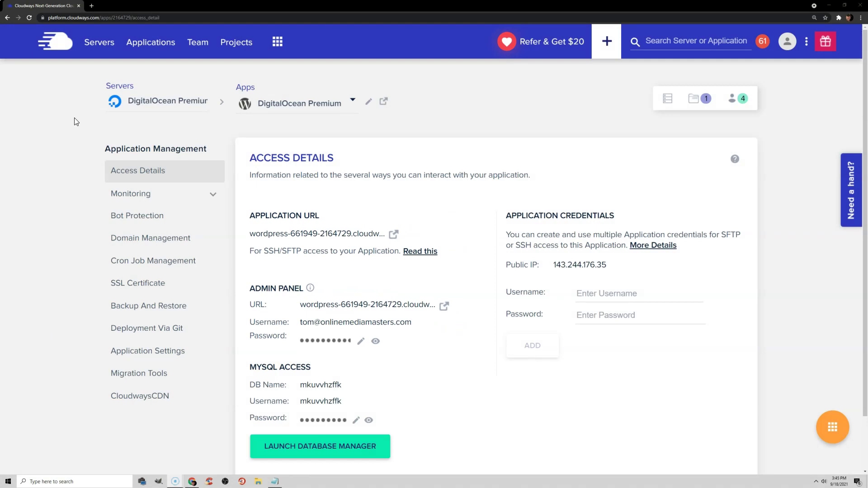
# Step: Set candidfilmer.com as the domain of the DigitalOcean Premium application and save it
pyautogui.click(116, 238)
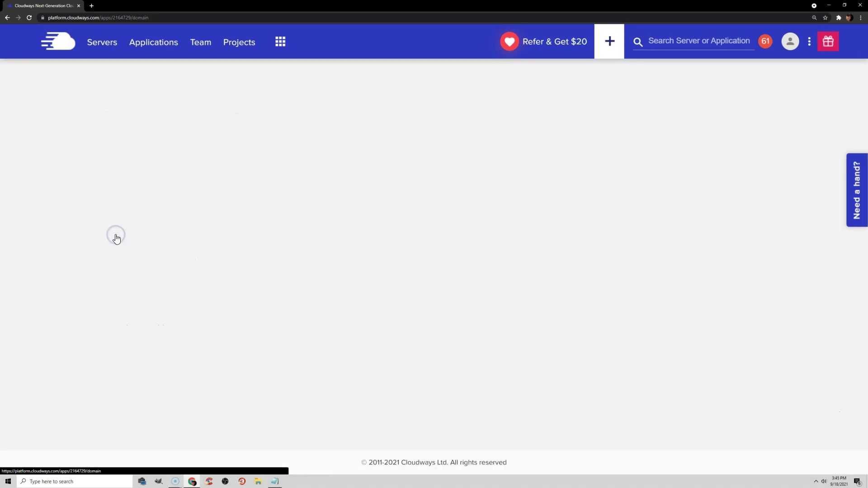
pyautogui.click(276, 236)
pyautogui.write('candidfilmer.com')
pyautogui.click(280, 278)
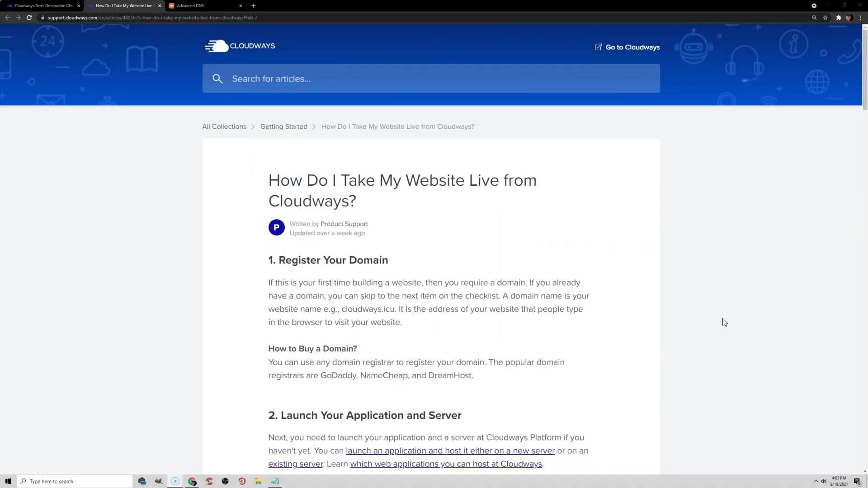
# Step: Skim the article on taking a website live and open the Advanced DNS settings for cwvltrhfserver.com in Namecheap
pyautogui.scroll(-5, 725, 322)
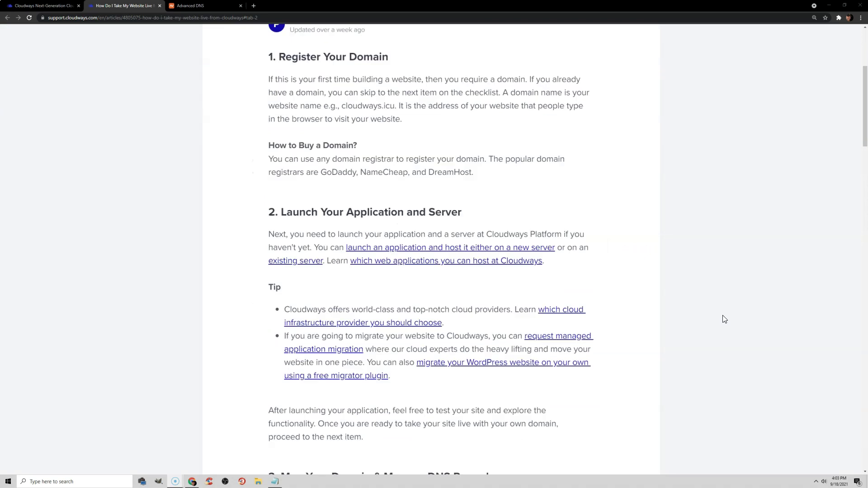
pyautogui.scroll(-8, 725, 320)
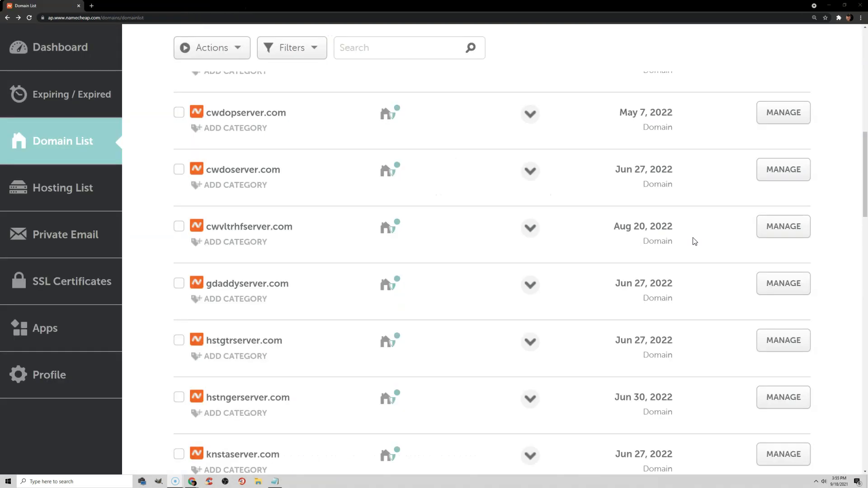
pyautogui.click(781, 229)
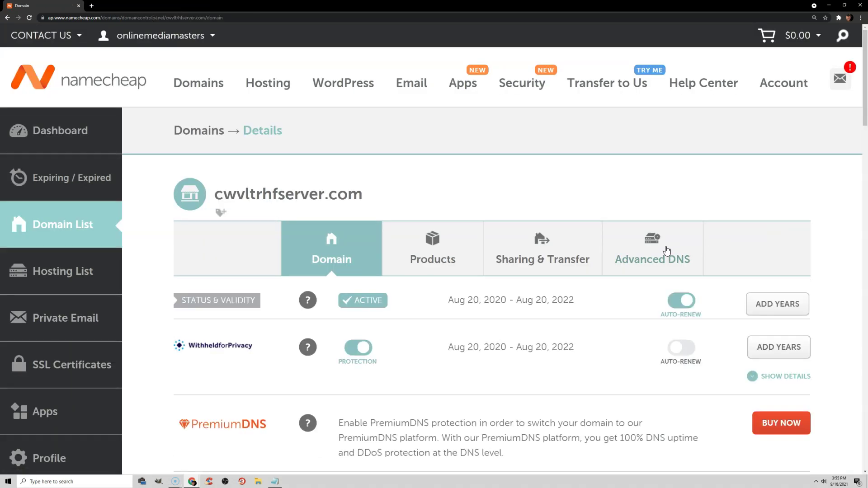
pyautogui.click(665, 249)
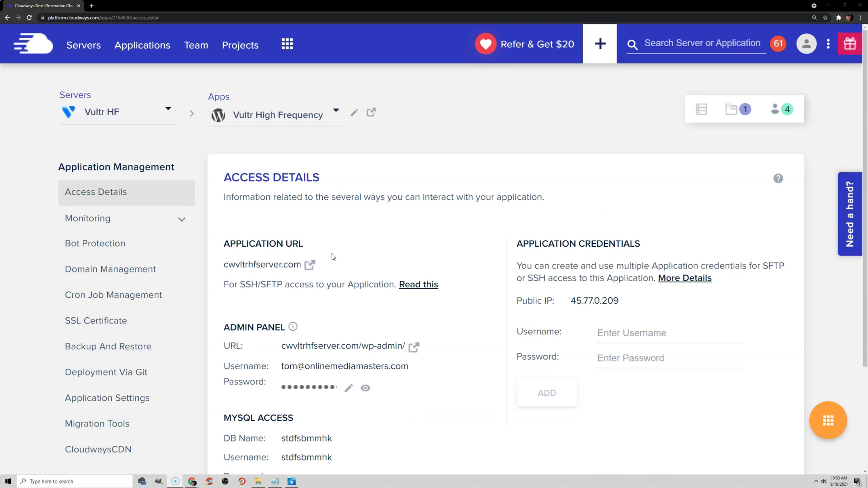
# Step: Open the live website of the Vultr High Frequency application from its Cloudways access details
pyautogui.click(310, 264)
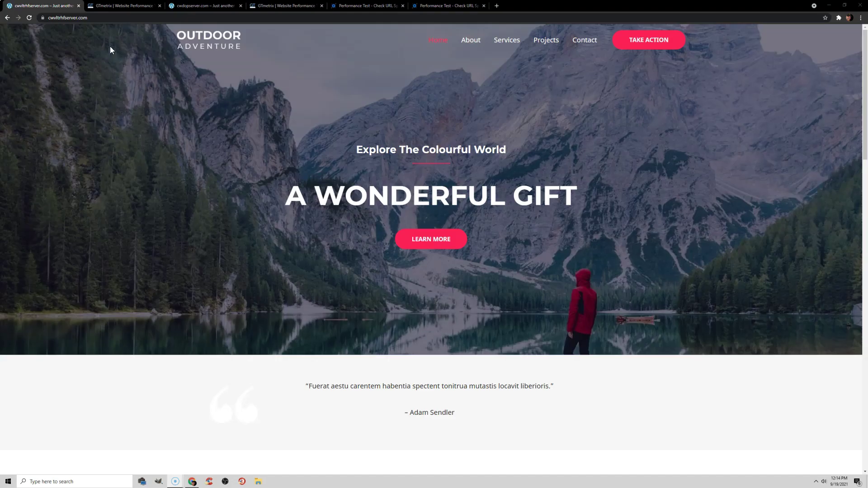
pyautogui.click(112, 17)
pyautogui.click(114, 7)
pyautogui.click(351, 211)
pyautogui.write('https://cwvltrhfserver.com/')
pyautogui.click(637, 209)
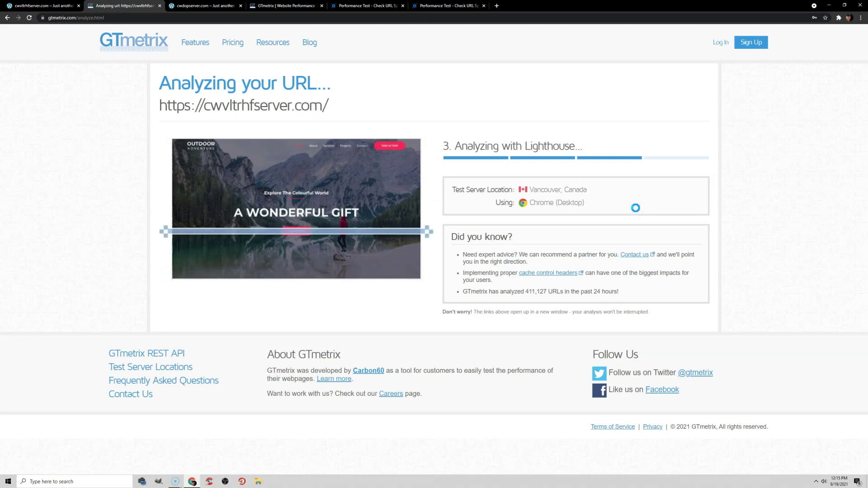
pyautogui.click(204, 5)
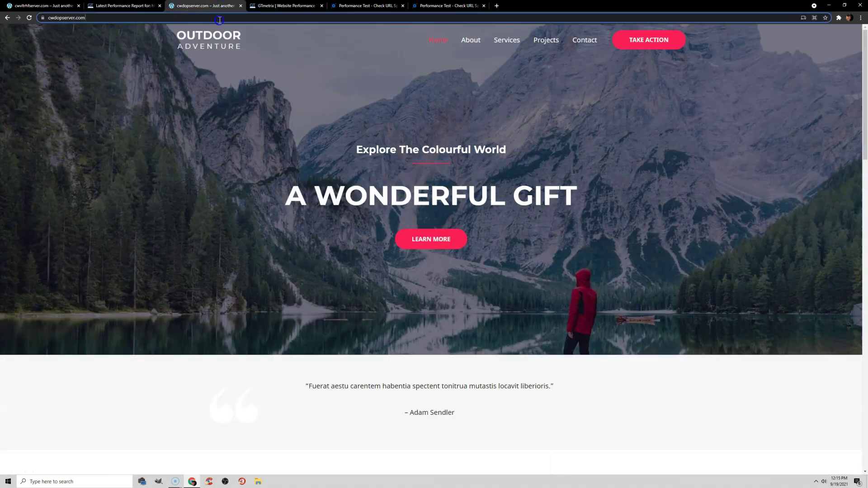
pyautogui.click(284, 5)
pyautogui.click(426, 208)
pyautogui.write('https://cwdopserver.com/')
pyautogui.click(626, 209)
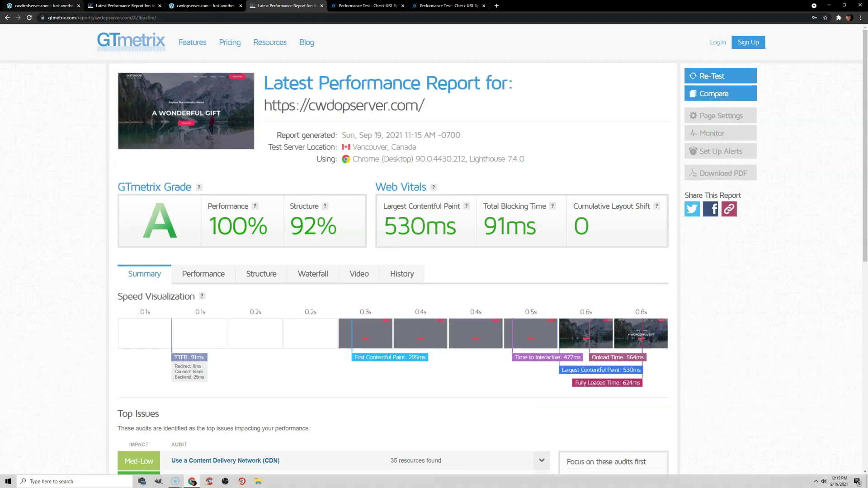
# Step: Copy the cwvltrhfserver.com address and run it through the first Performance Test page
pyautogui.click(43, 6)
pyautogui.click(366, 5)
pyautogui.click(431, 207)
pyautogui.click(338, 235)
pyautogui.click(538, 207)
# Step: Copy the cwdopserver.com address and run it through the second Performance Test page
pyautogui.click(203, 6)
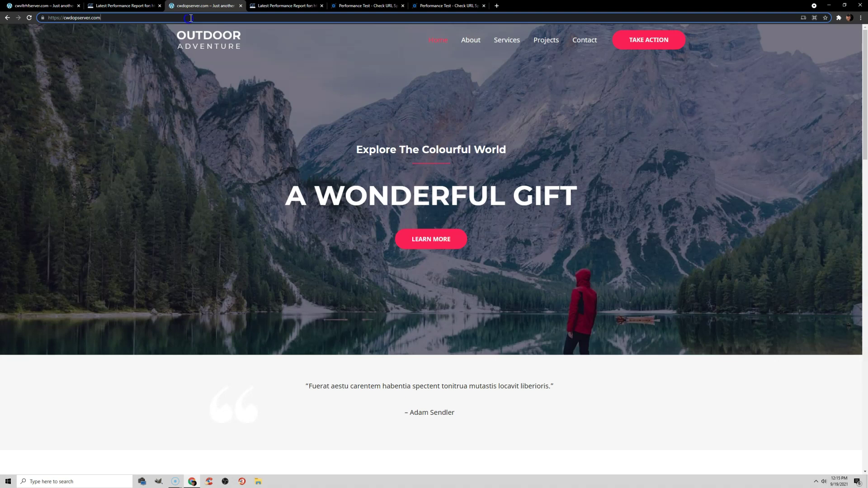
pyautogui.click(448, 6)
pyautogui.click(407, 206)
pyautogui.click(384, 241)
pyautogui.click(534, 207)
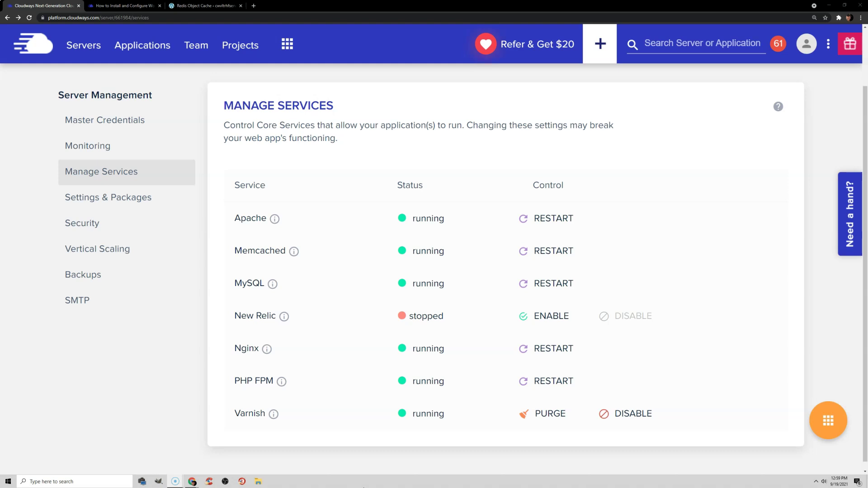
# Step: Disable the Varnish service on the Vultr HF server and open the server's package settings
pyautogui.click(611, 420)
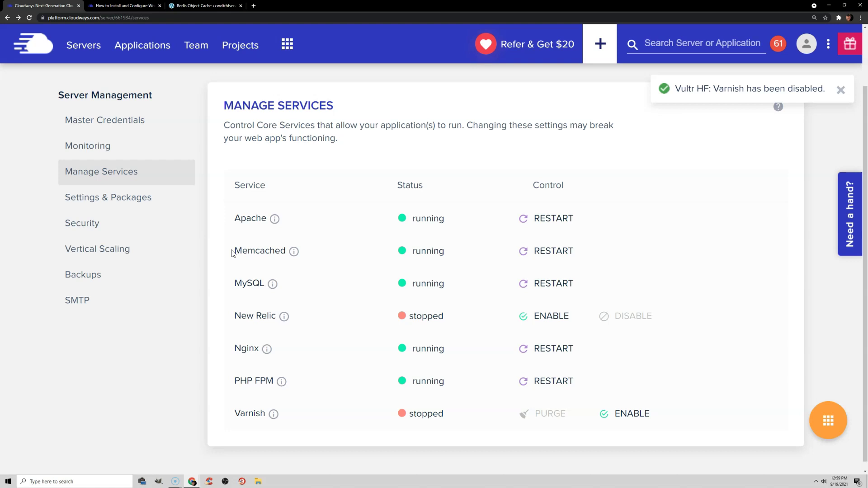
pyautogui.click(133, 207)
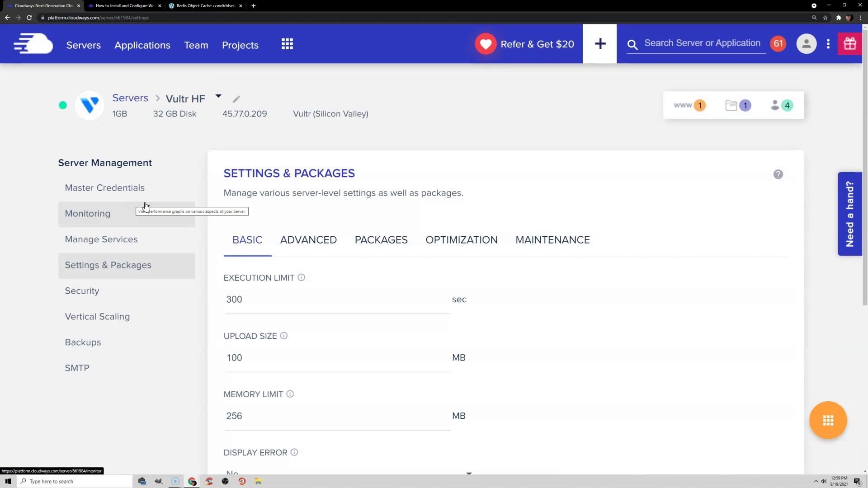
pyautogui.click(377, 240)
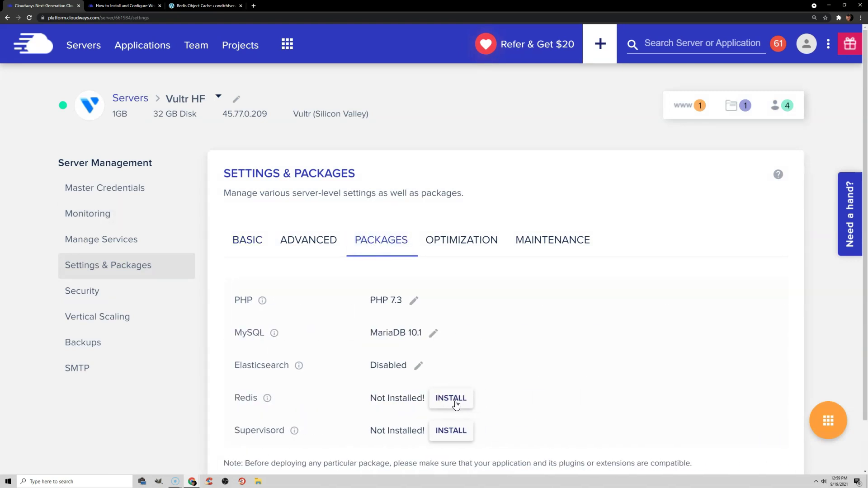
# Step: Check the blog instructions on preparing wp-config.php for Redis and enable the Redis object cache in WordPress for cwvltrhfserver.com
pyautogui.click(122, 5)
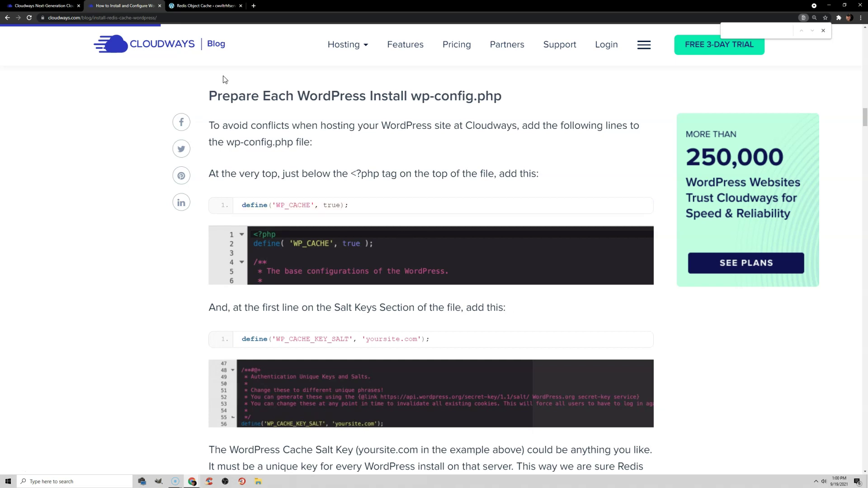
pyautogui.click(203, 5)
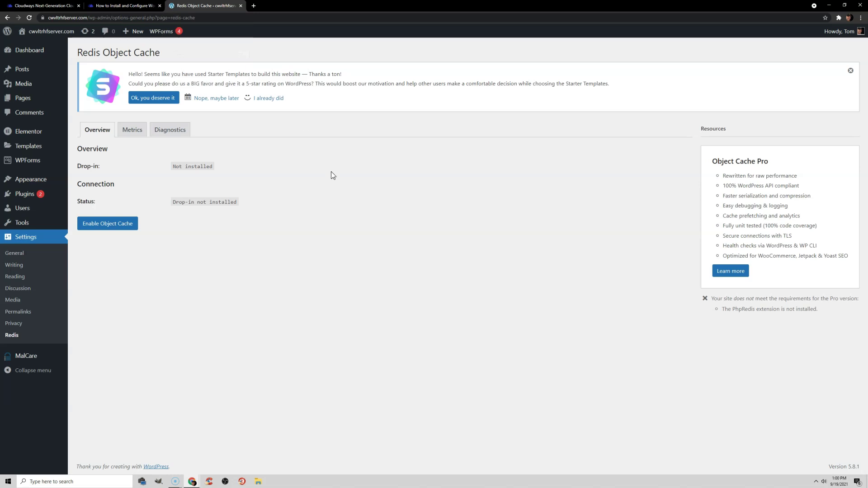
pyautogui.click(115, 226)
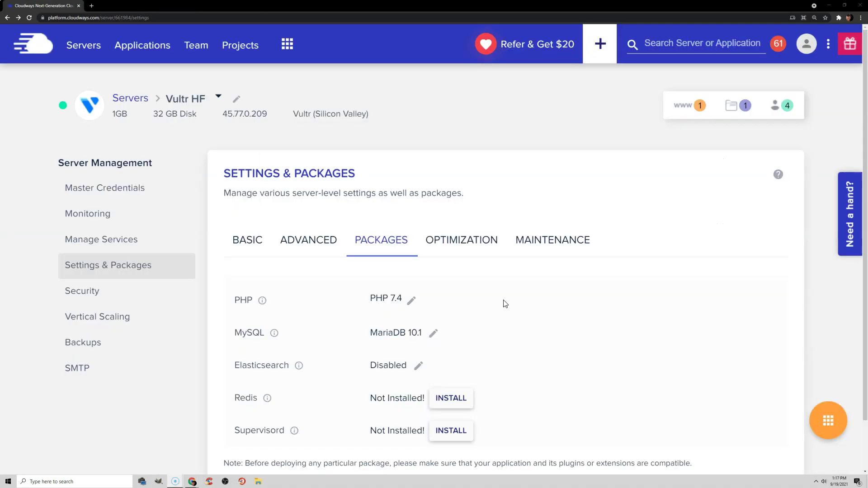
# Step: Look through the PHP versions offered for the Vultr HF server and close the selector without saving
pyautogui.click(412, 300)
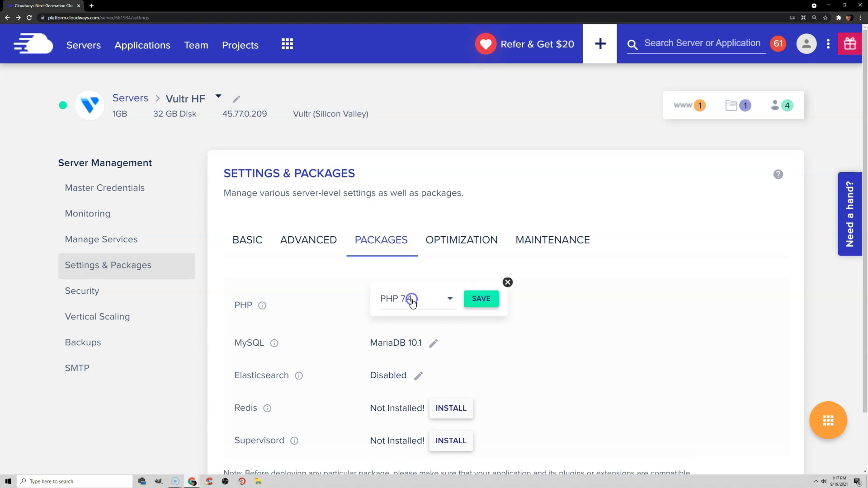
pyautogui.click(430, 302)
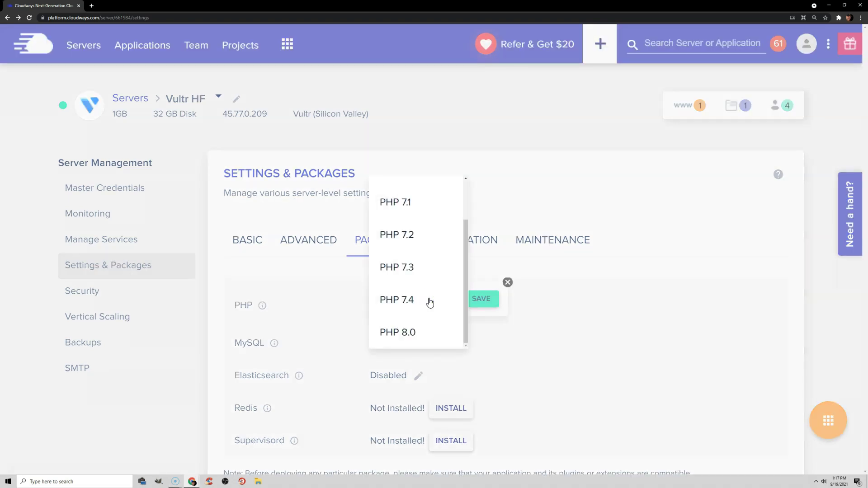
pyautogui.click(534, 316)
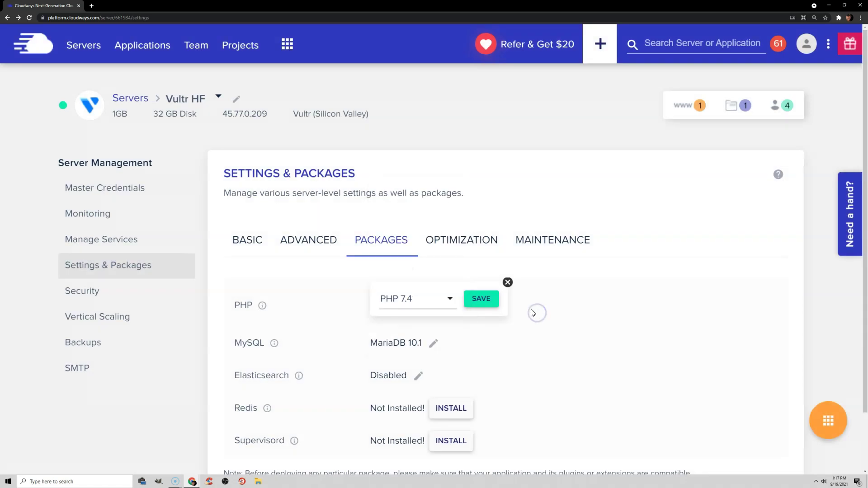
pyautogui.click(507, 283)
# Step: Upgrade the Vultr HF server's MySQL package to MariaDB 10.4 and confirm the upgrade
pyautogui.click(433, 334)
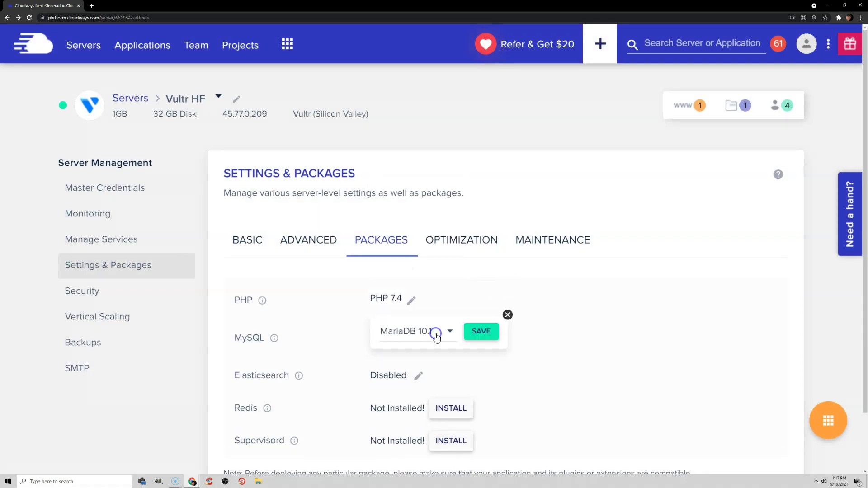
pyautogui.click(435, 336)
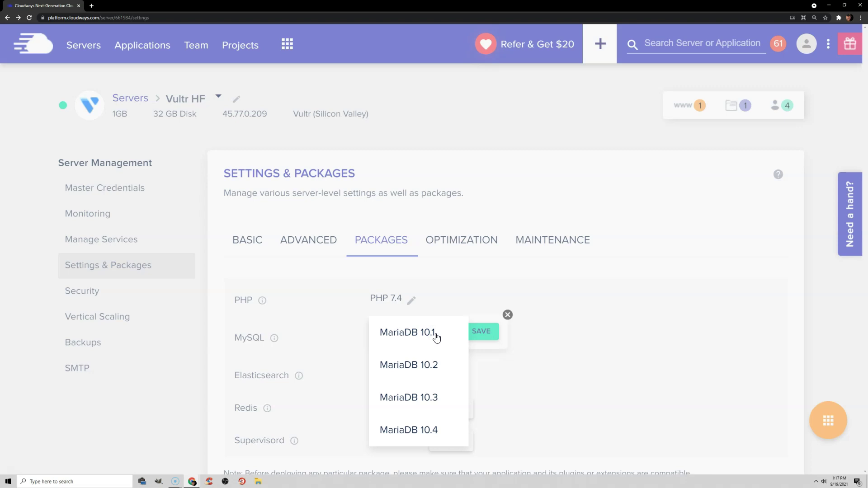
pyautogui.click(428, 430)
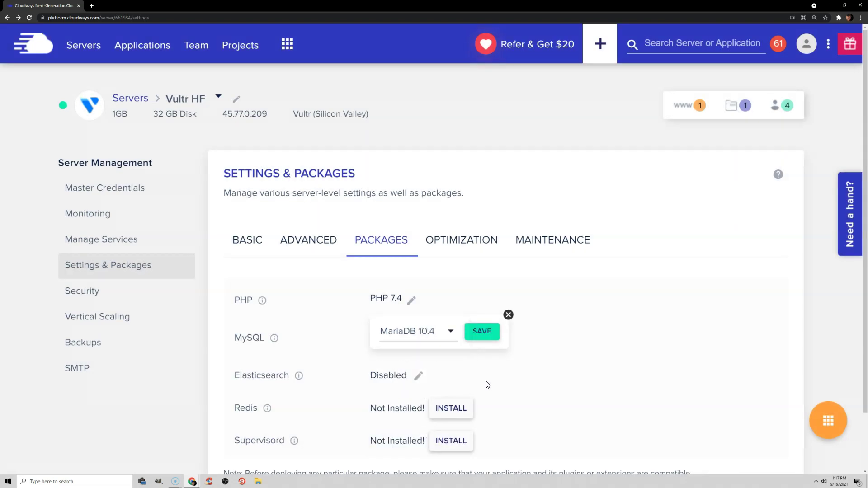
pyautogui.click(486, 329)
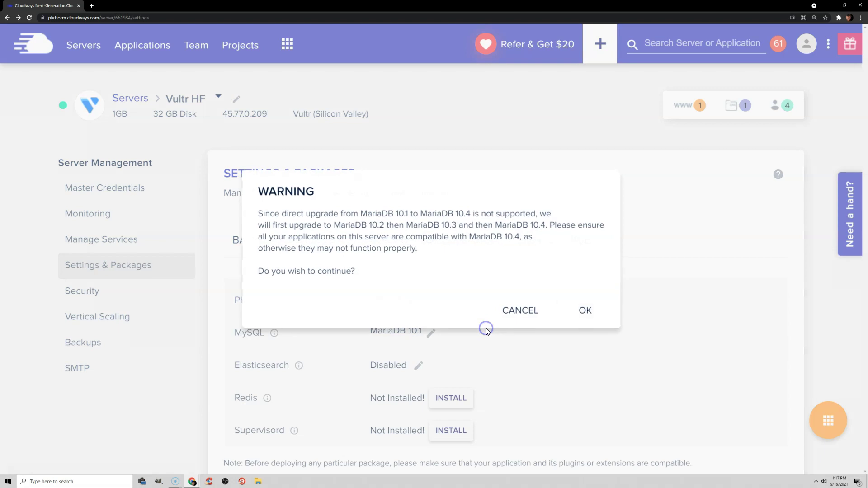
pyautogui.click(574, 311)
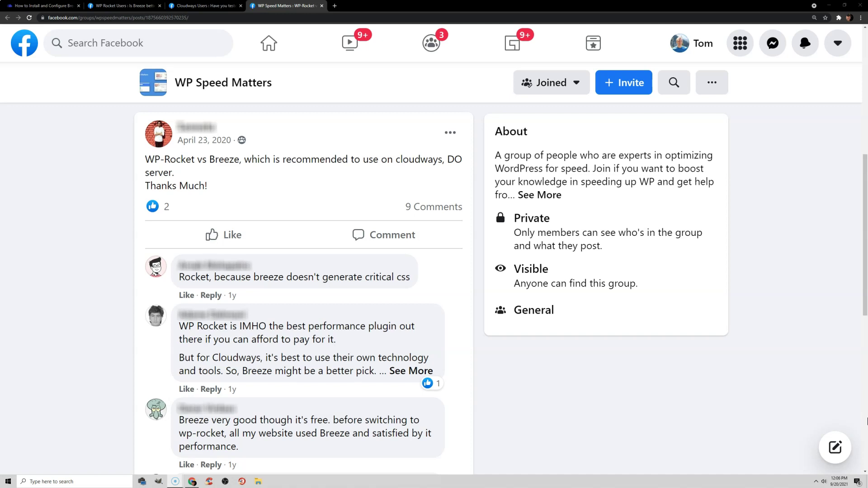
# Step: Skim the WP Rocket versus Breeze discussion and turn on Cloudflare proxying for the onlinemediamasters.com A record
pyautogui.click(867, 421)
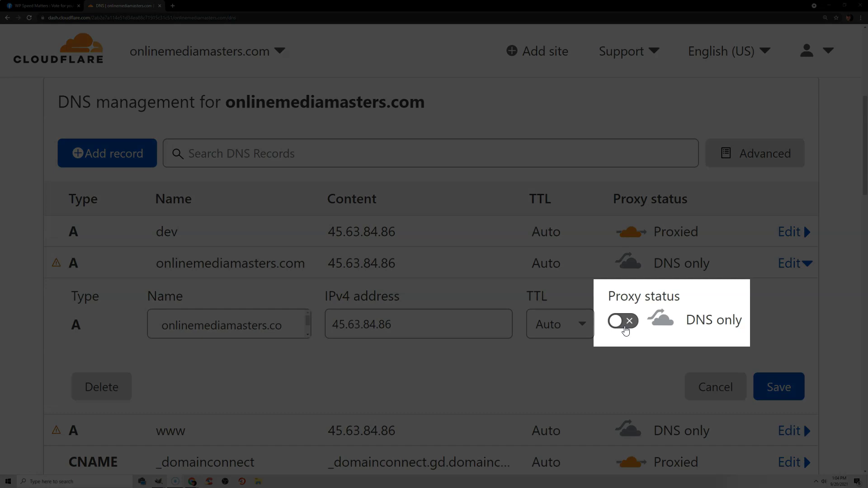
pyautogui.click(623, 321)
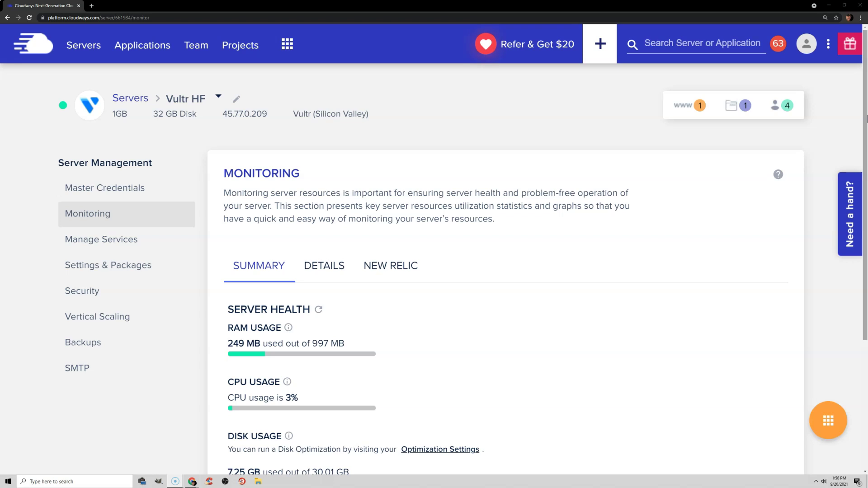
# Step: Review the Vultr HF server's monitoring summary and preview vertical scaling at 2GB and a larger size without applying it
pyautogui.moveTo(866, 119); pyautogui.dragTo(866, 185)
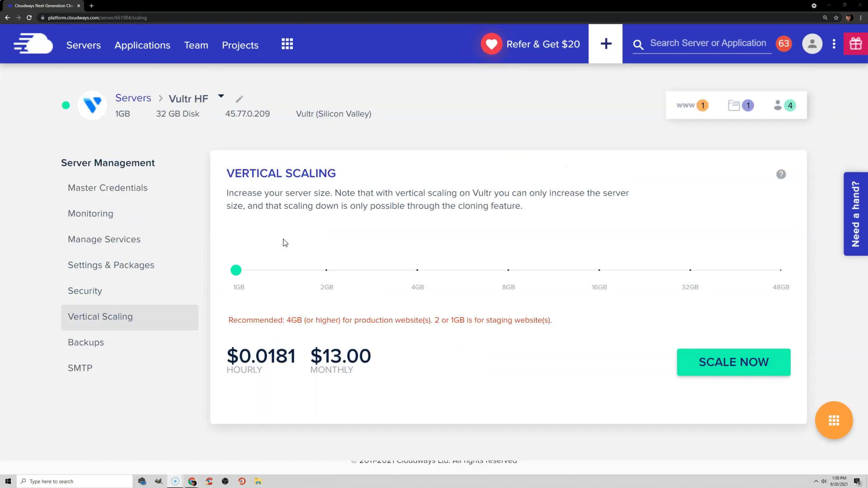
pyautogui.click(298, 274)
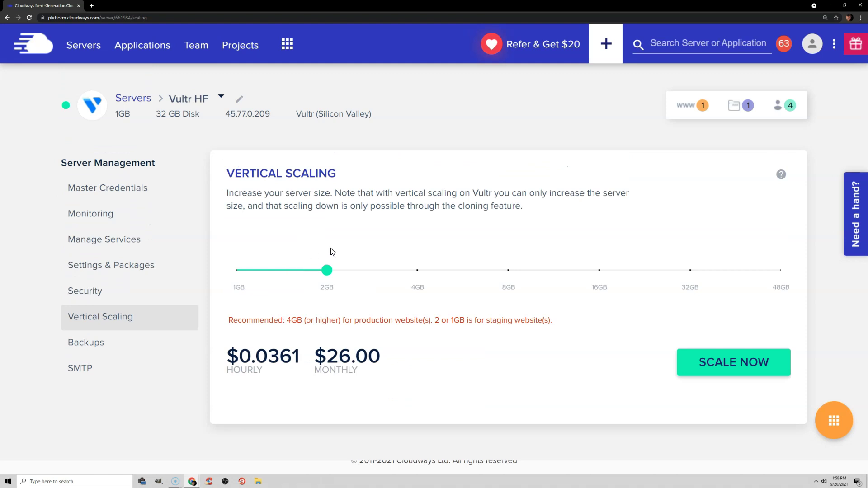
pyautogui.click(390, 273)
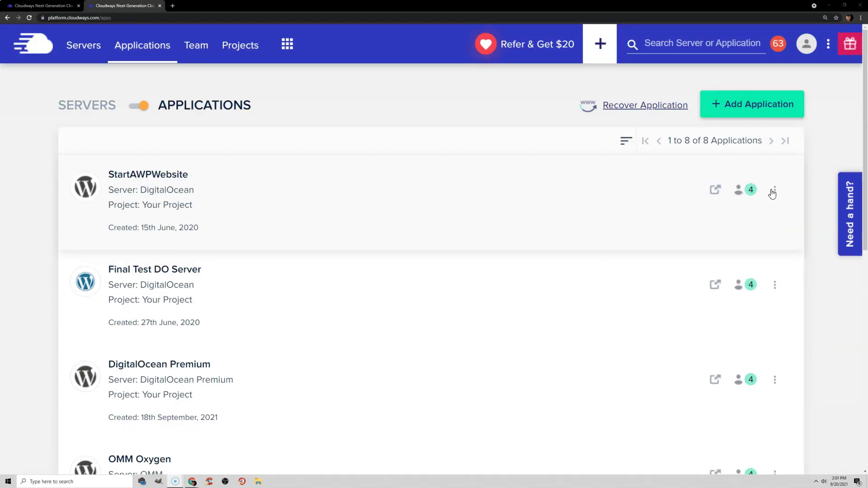
# Step: Start cloning the StartAWPWebsite application and choose the destination server for the clone
pyautogui.click(774, 190)
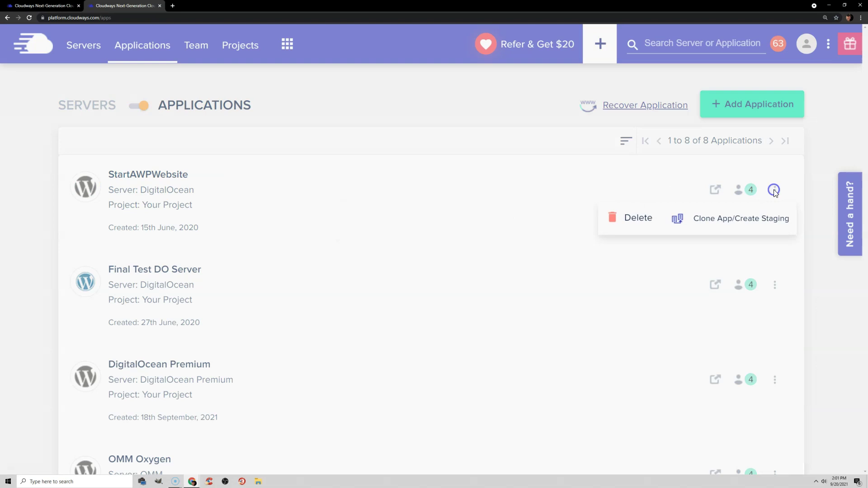
pyautogui.click(759, 223)
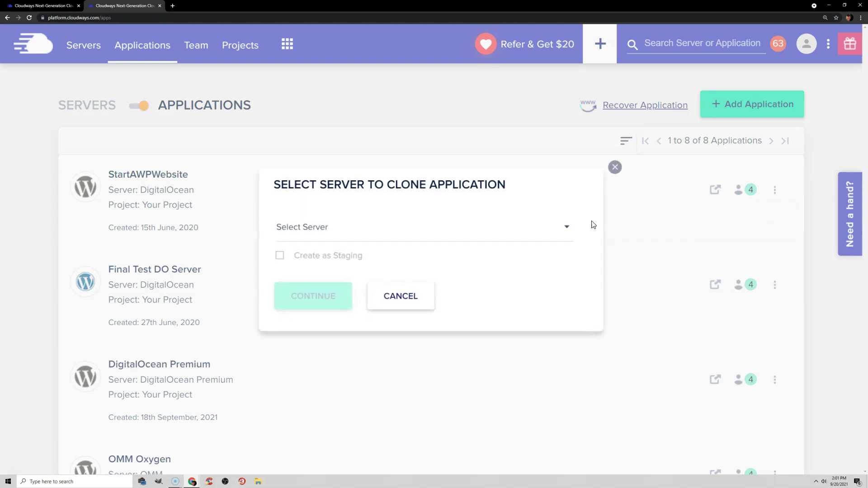
pyautogui.click(550, 226)
pyautogui.click(350, 358)
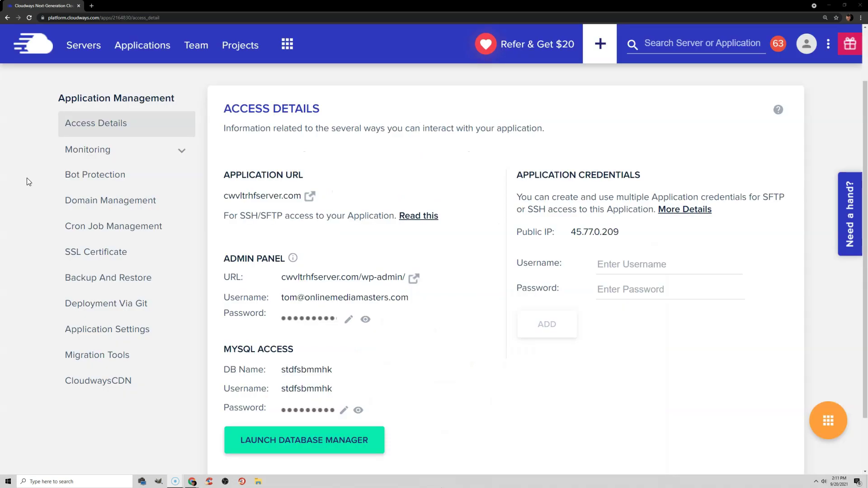
# Step: Check the monitoring options of the Vultr High Frequency application and activate its Bot Protection
pyautogui.click(137, 151)
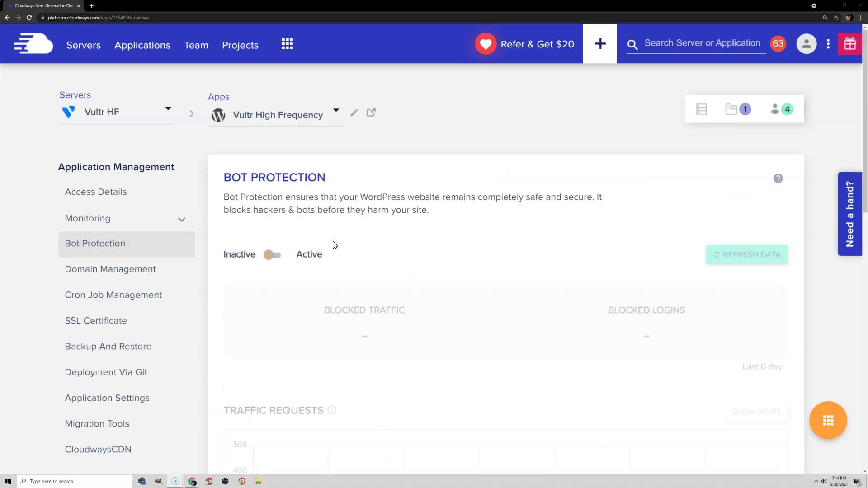
pyautogui.click(276, 255)
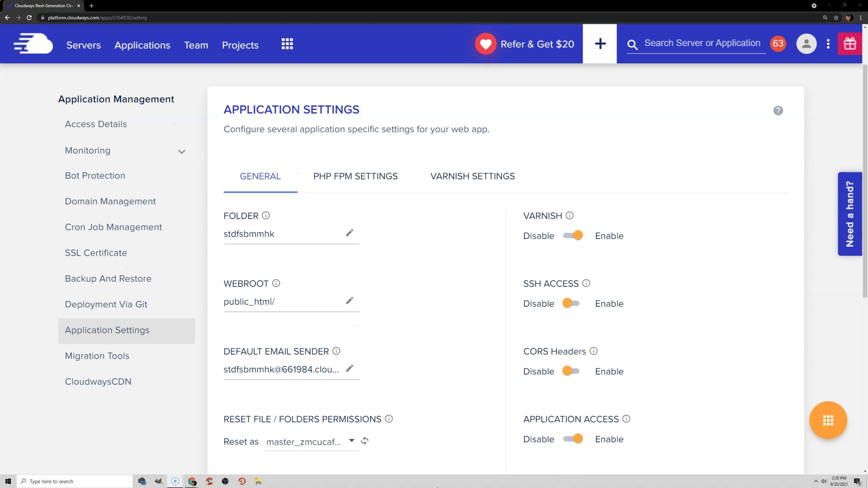
# Step: Go to the Cloudways add-ons and open the Rackspace Email and Application Migration add-ons
pyautogui.click(287, 43)
pyautogui.click(346, 108)
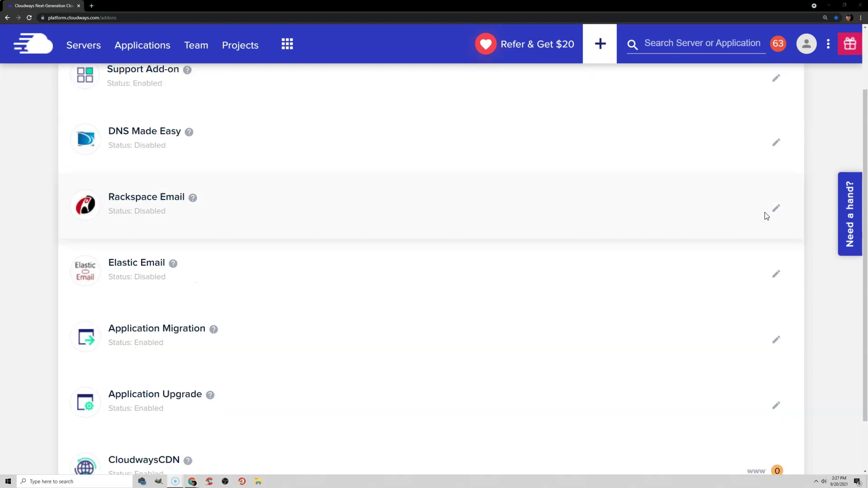
pyautogui.click(777, 210)
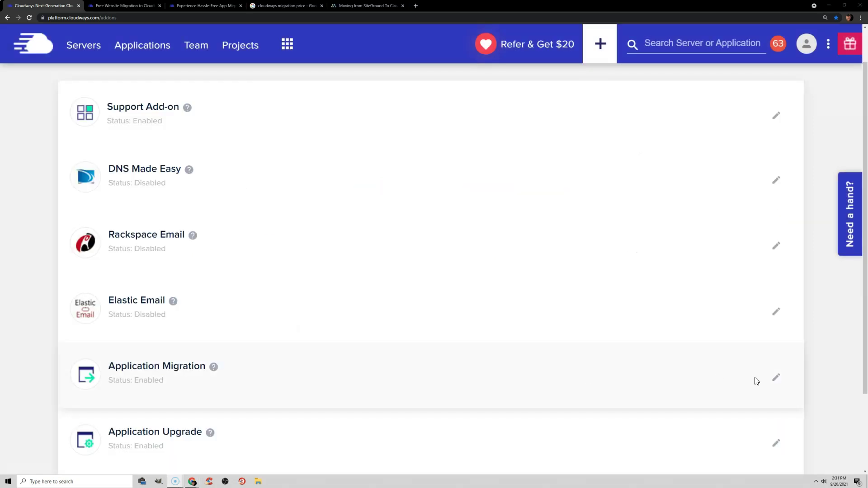
pyautogui.click(776, 378)
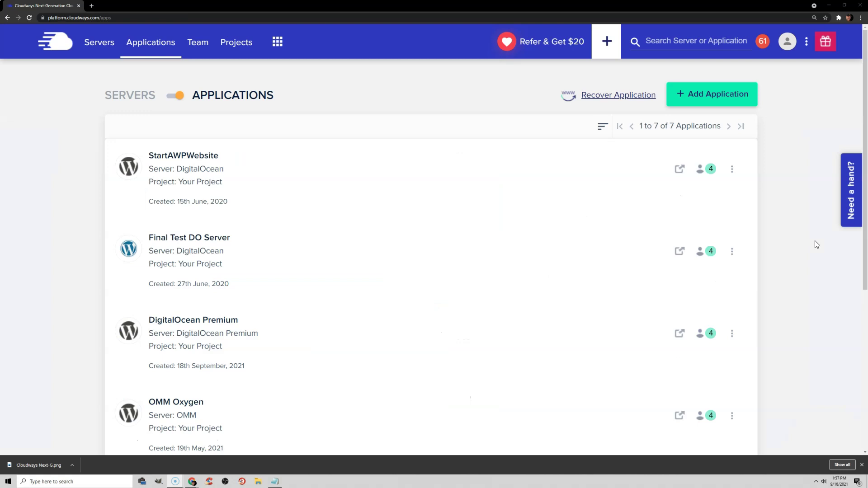
# Step: Open the Cloudways help panel from the applications list and look through its support options
pyautogui.click(856, 206)
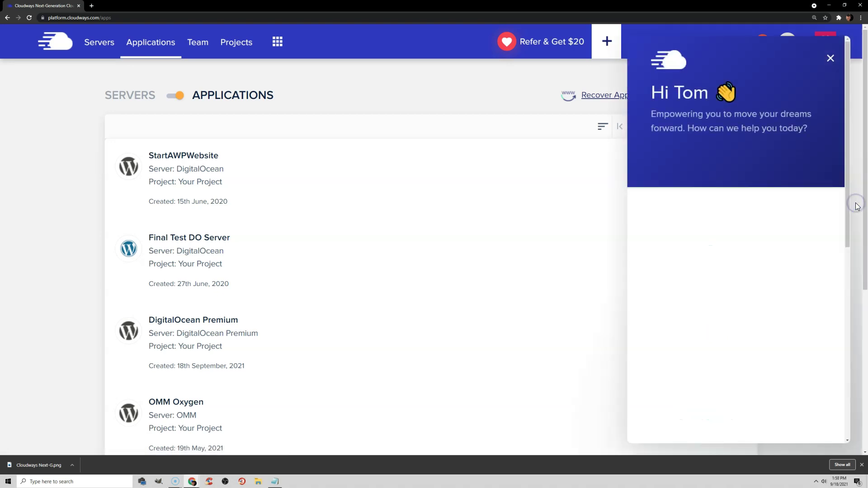
pyautogui.click(849, 269)
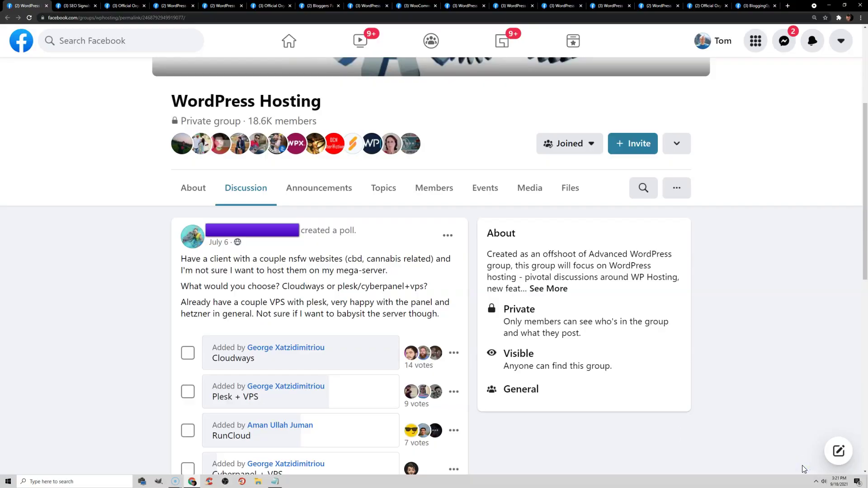
# Step: Go through the open Facebook group hosting polls one after another and compare the votes for Cloudways and other hosts
pyautogui.hotkey('ctrl', 'Tab')
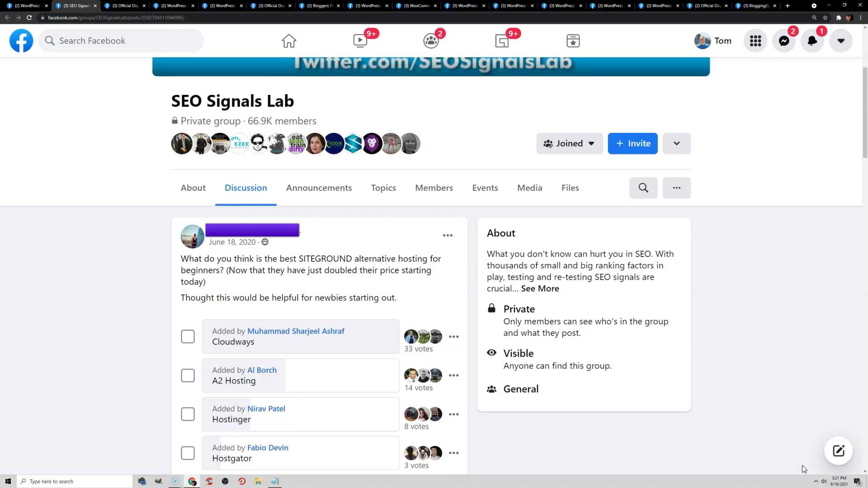
pyautogui.hotkey('ctrl', 'Tab')
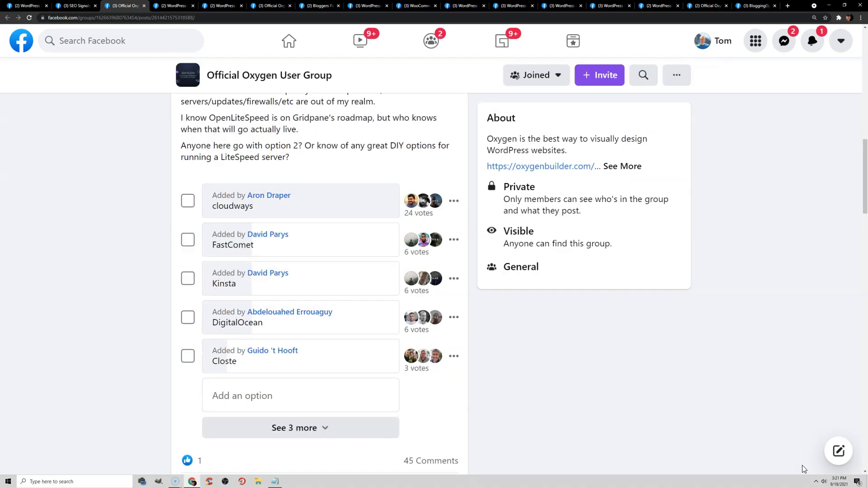
pyautogui.hotkey('ctrl', 'Tab')
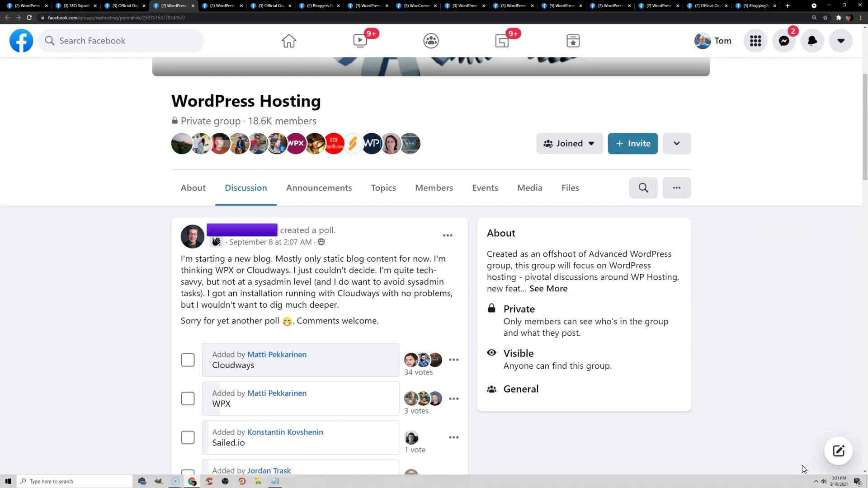
pyautogui.hotkey('ctrl', 'Tab')
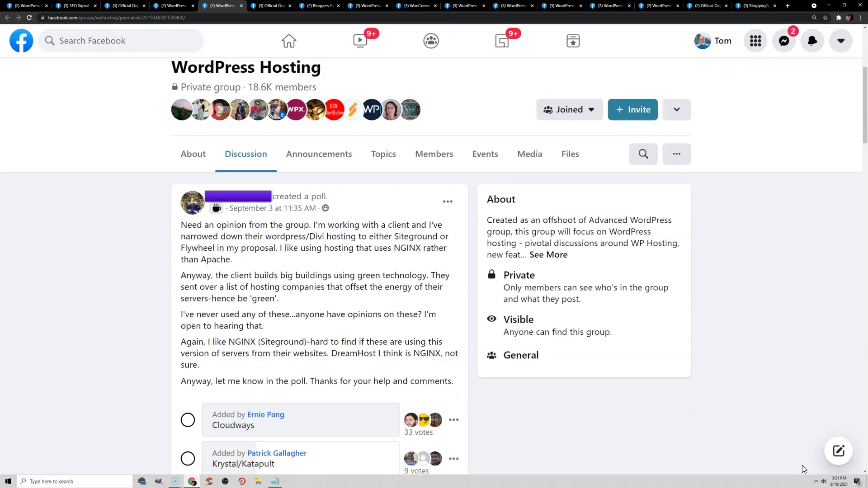
pyautogui.hotkey('ctrl', 'Tab')
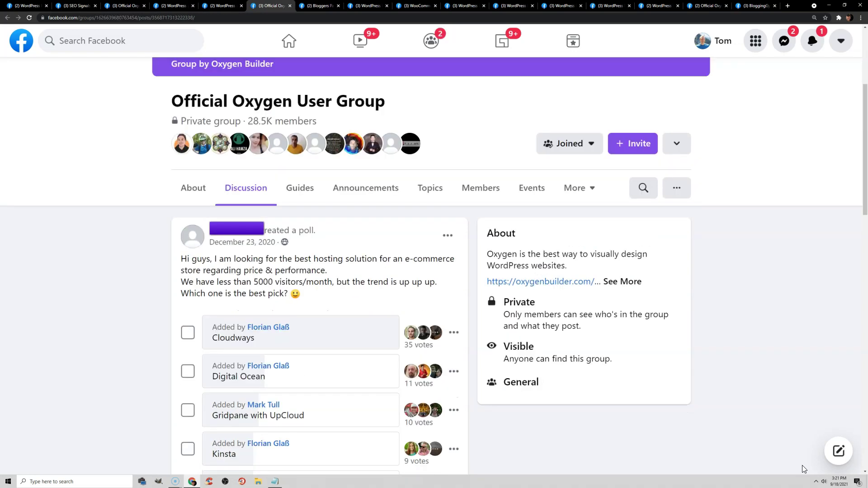
pyautogui.hotkey('ctrl', 'Tab')
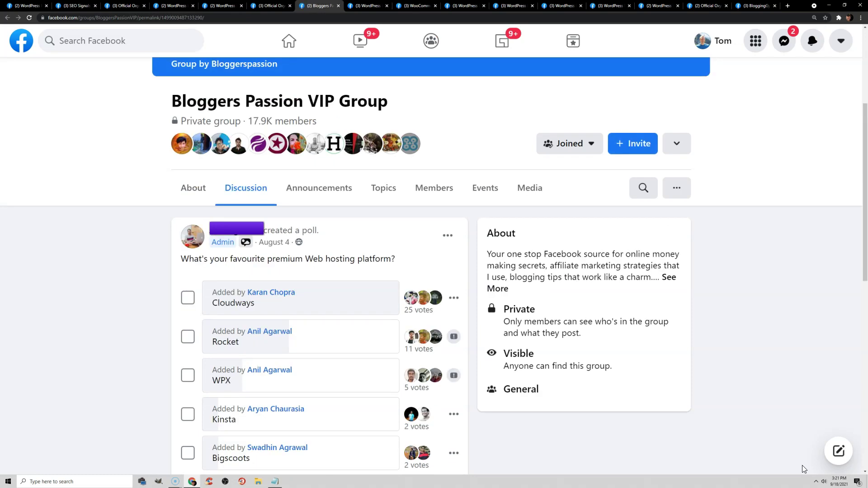
pyautogui.hotkey('ctrl', 'Tab')
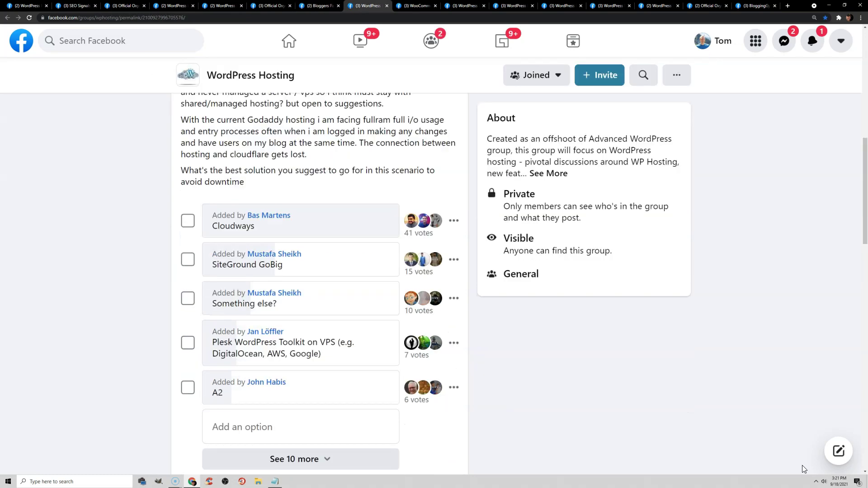
pyautogui.hotkey('ctrl', 'Tab')
pyautogui.hotkey('ctrl', 'Tab')
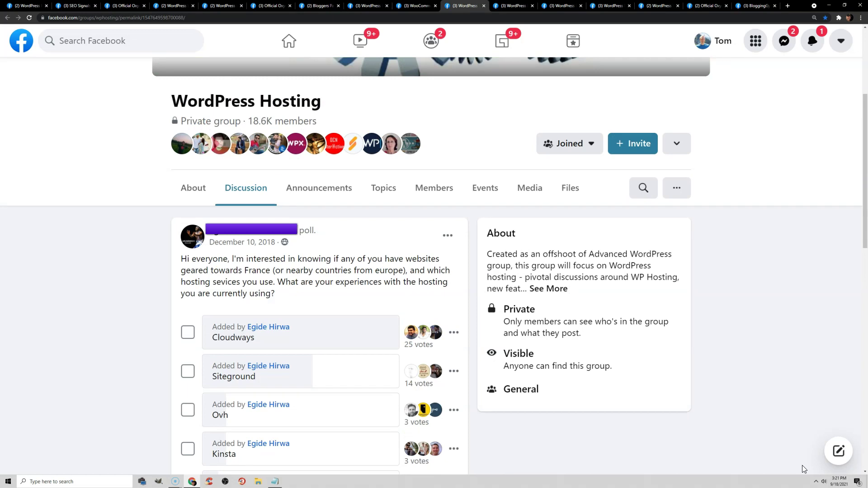
pyautogui.hotkey('ctrl', 'Tab')
pyautogui.hotkey('ctrl', 'Tab')
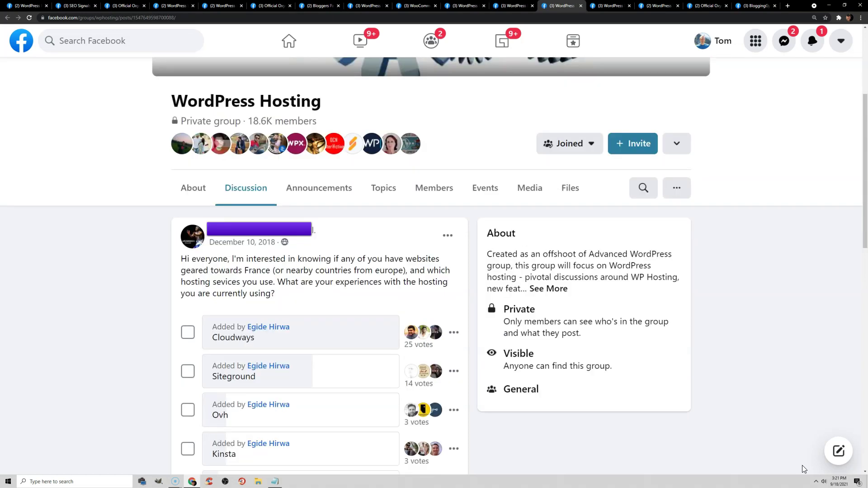
pyautogui.hotkey('ctrl', 'Tab')
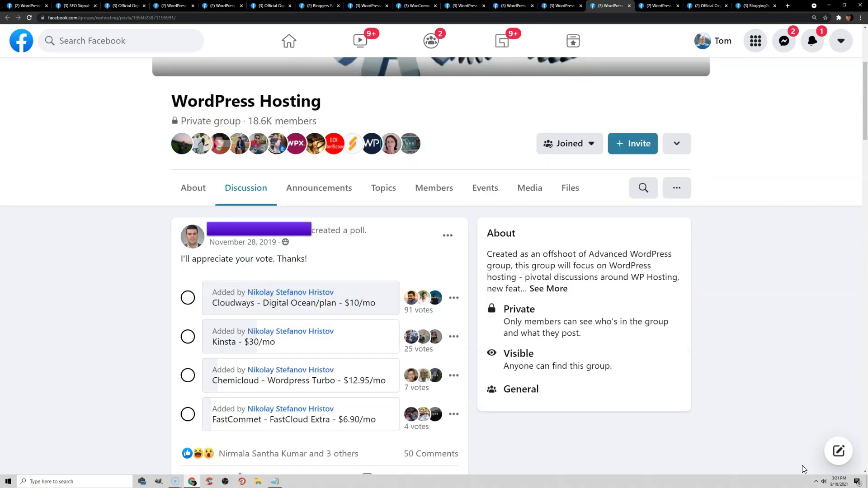
pyautogui.hotkey('ctrl', 'Tab')
pyautogui.hotkey('ctrl', 'Tab')
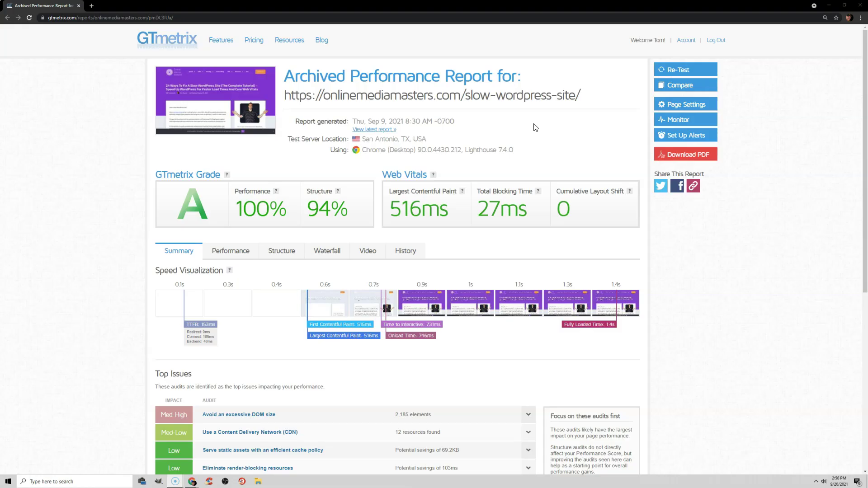
# Step: Examine the open Facebook posts from users who moved to Cloudways, including their GTmetrix reports and download-time graph
pyautogui.click(528, 97)
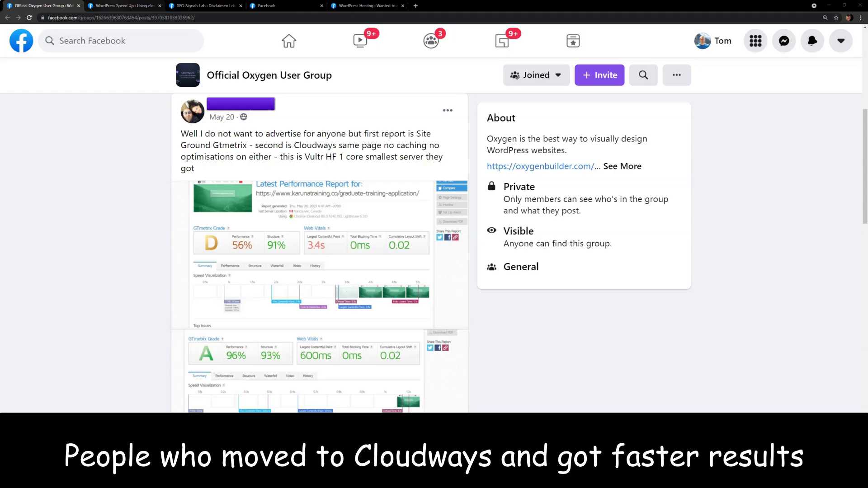
pyautogui.click(123, 5)
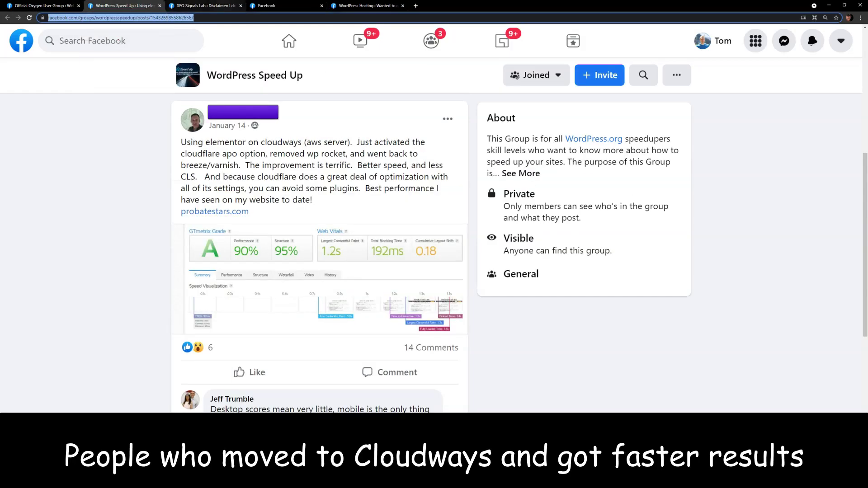
pyautogui.click(204, 5)
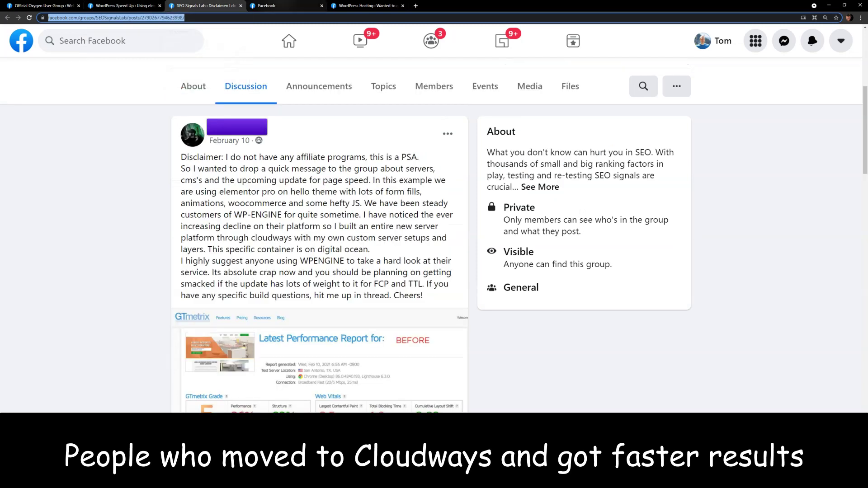
pyautogui.click(271, 6)
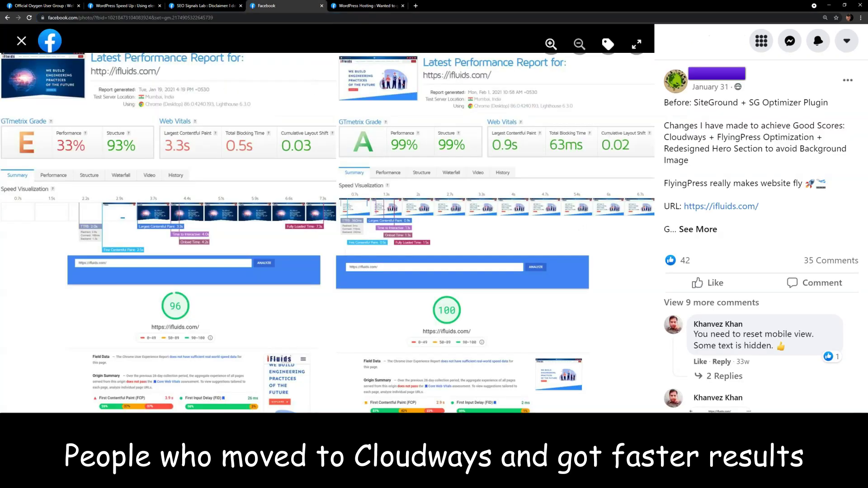
pyautogui.click(366, 6)
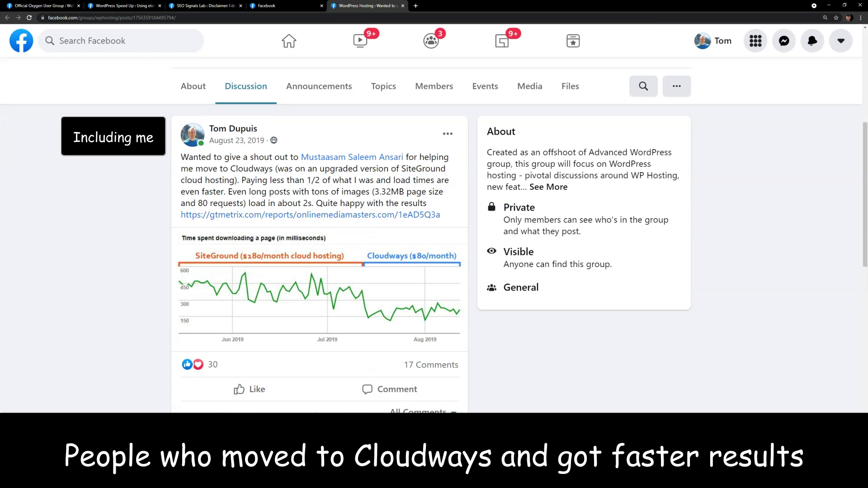